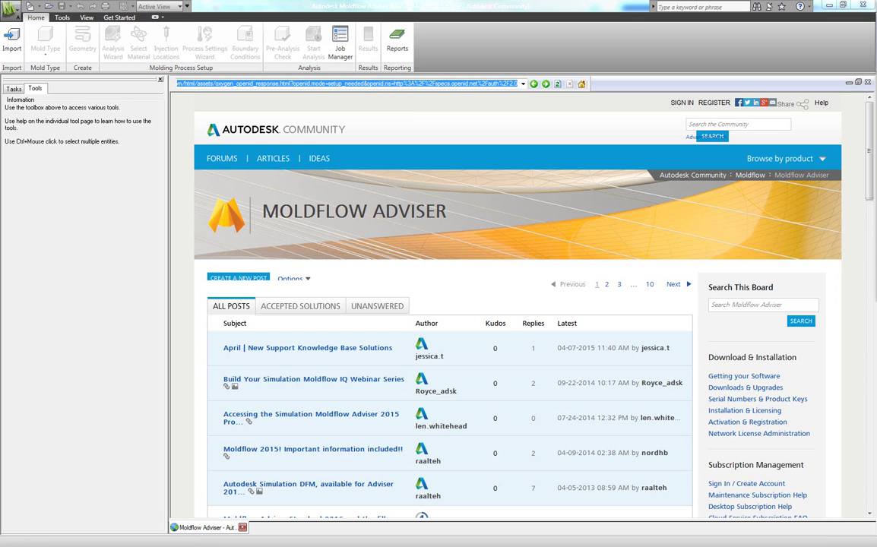
- Create a new Moldflow Adviser project named 'Tutorail'
click(17, 10)
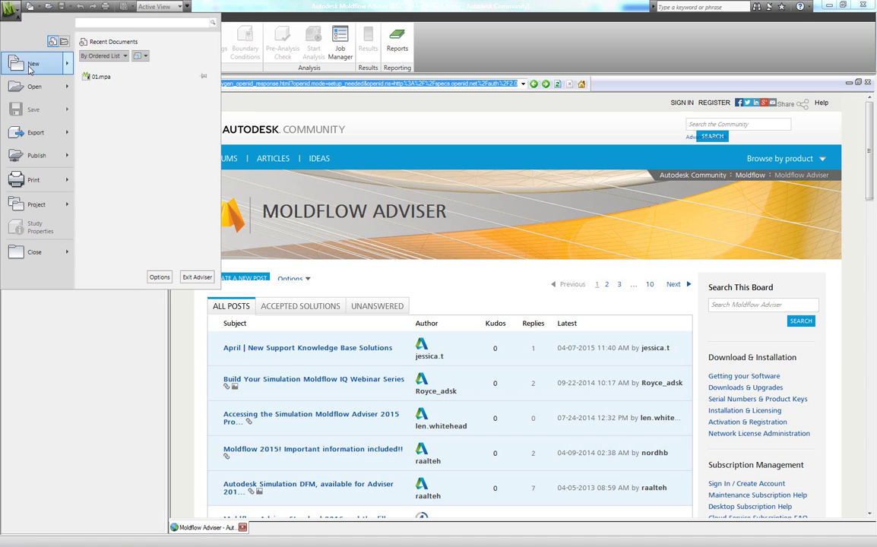
click(32, 65)
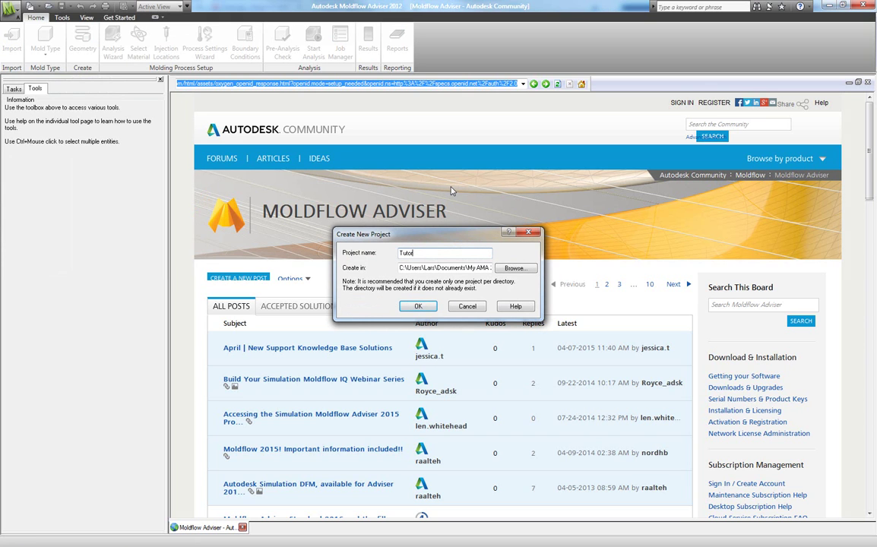
click(418, 307)
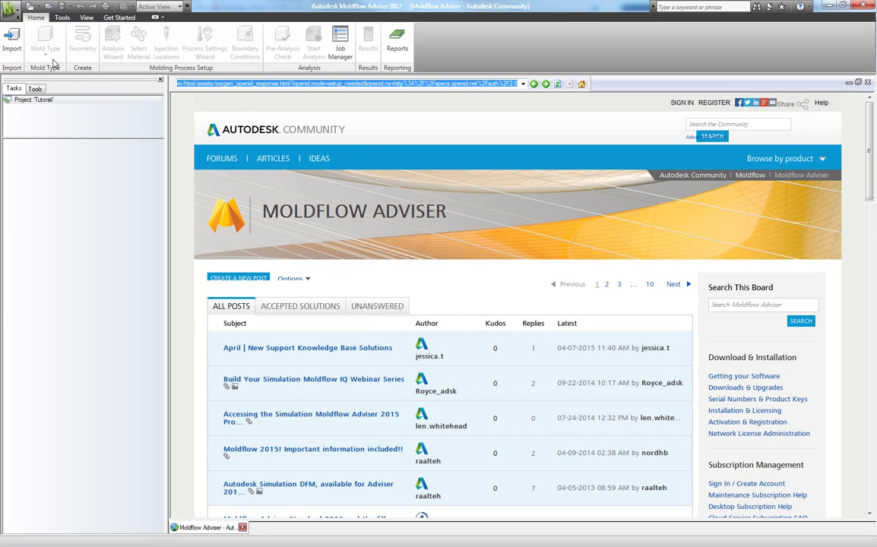
- Import pool clip small.x_t, keeping Millimeters as the model units
click(12, 40)
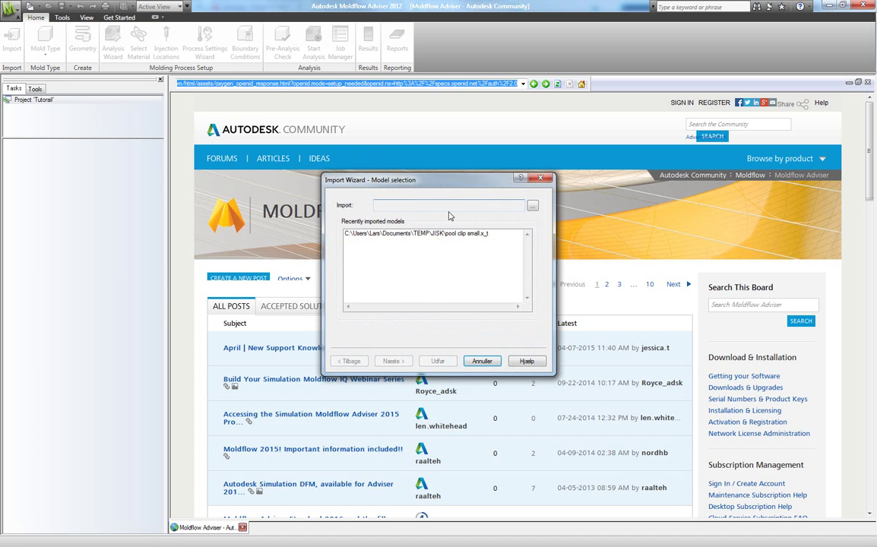
click(532, 206)
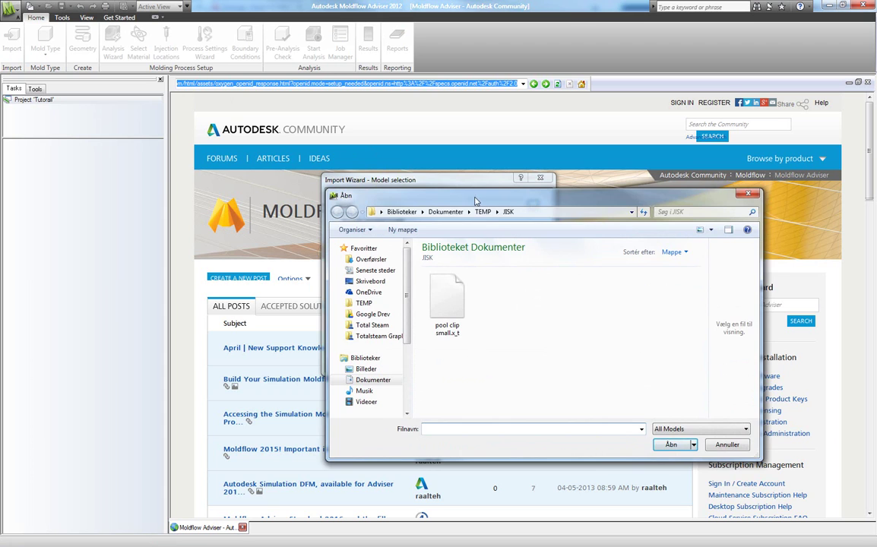
click(460, 296)
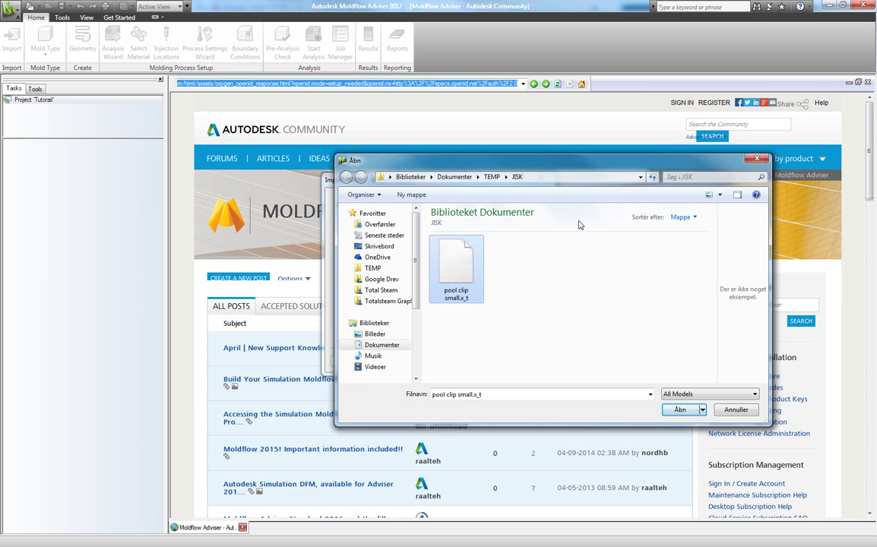
click(681, 410)
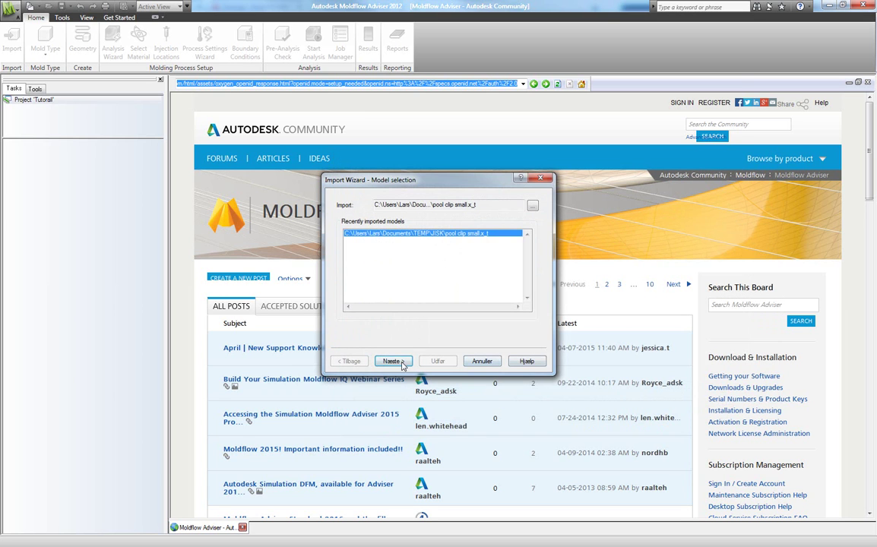
click(395, 362)
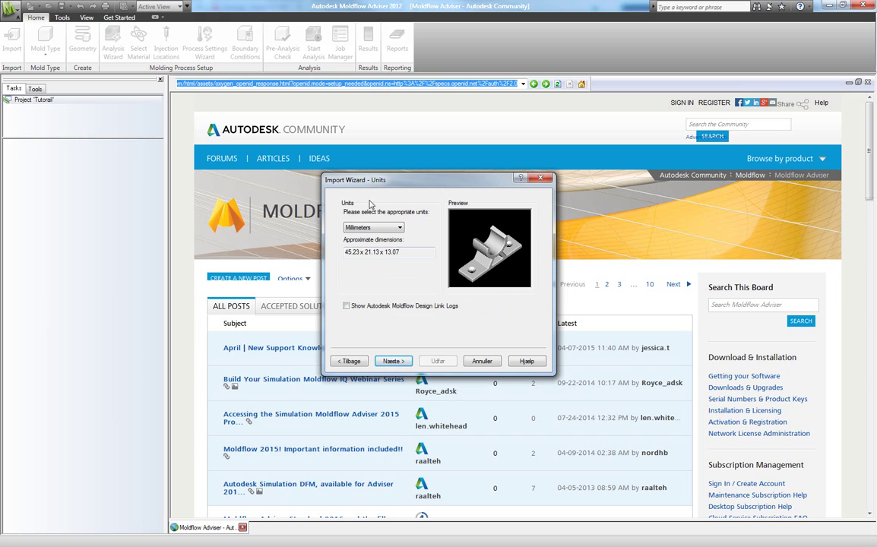
click(378, 229)
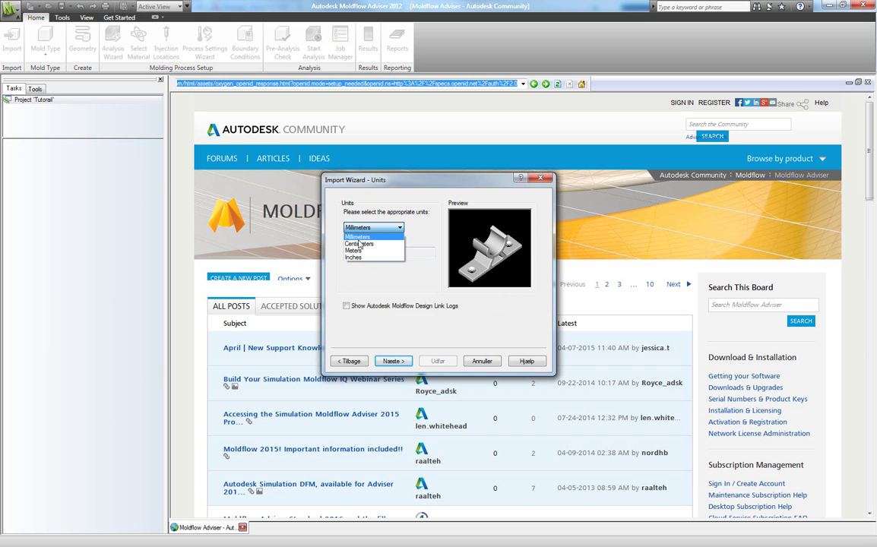
click(358, 241)
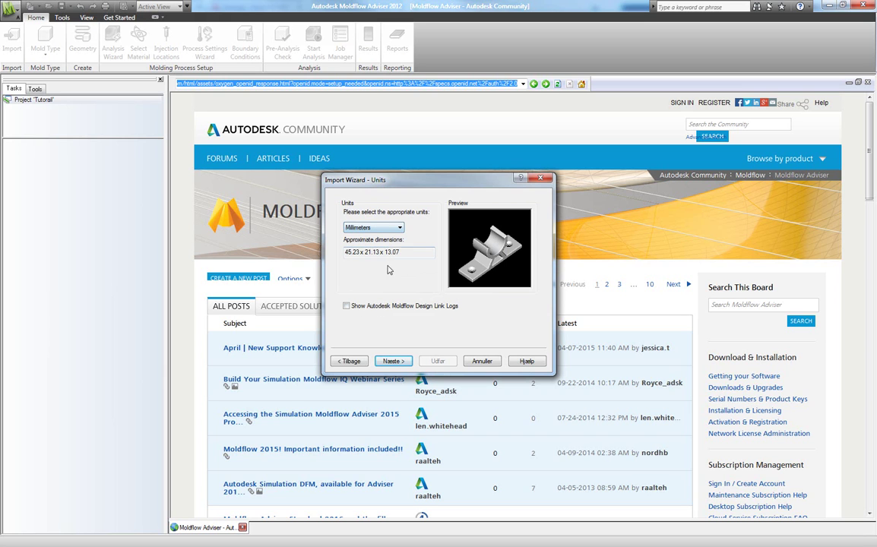
click(395, 363)
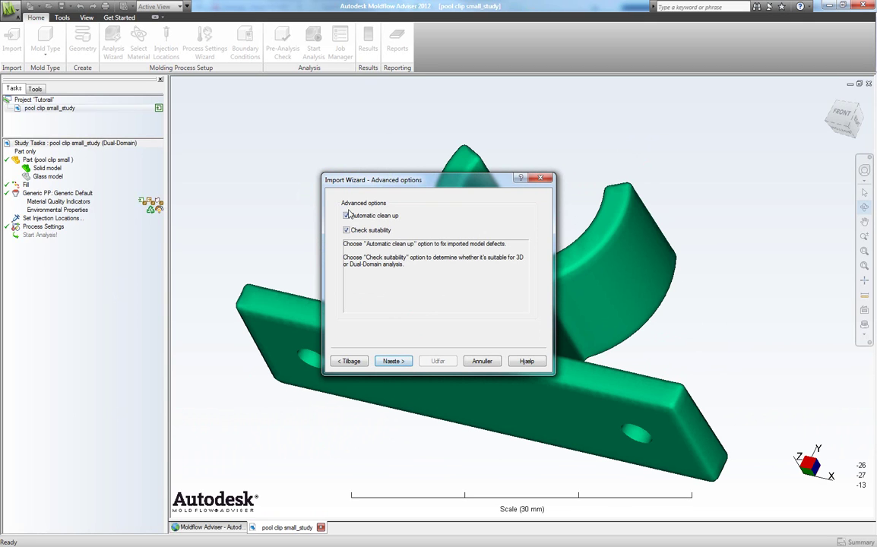
- Advance the import wizard past Advanced options to the Advanced - True 3D analysis type page
click(394, 362)
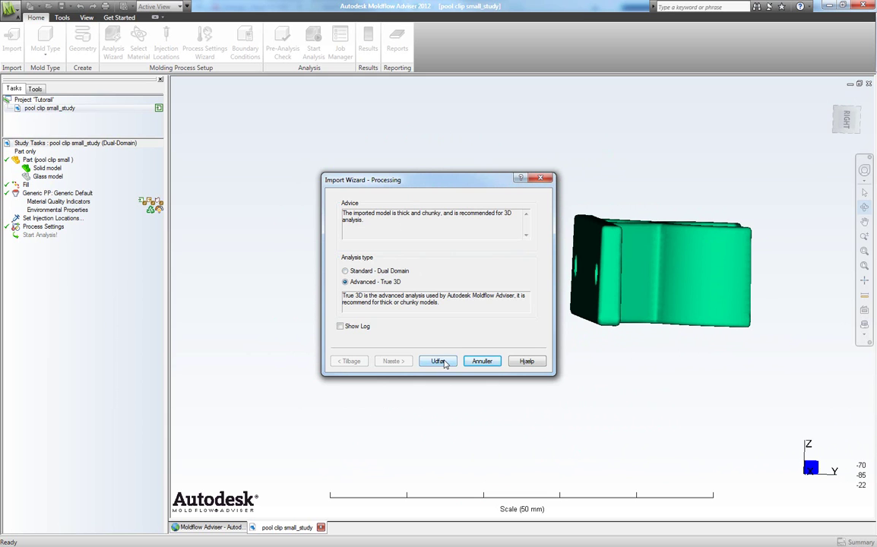
click(439, 362)
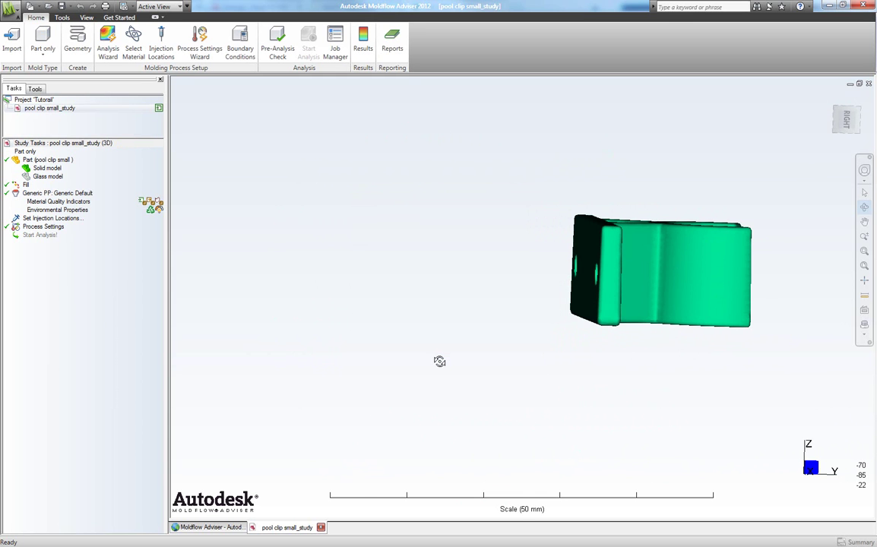
mouse_move(445, 352)
mouse_down()
mouse_move(507, 272)
mouse_move(464, 172)
mouse_move(376, 170)
mouse_move(359, 153)
mouse_move(407, 171)
mouse_up()
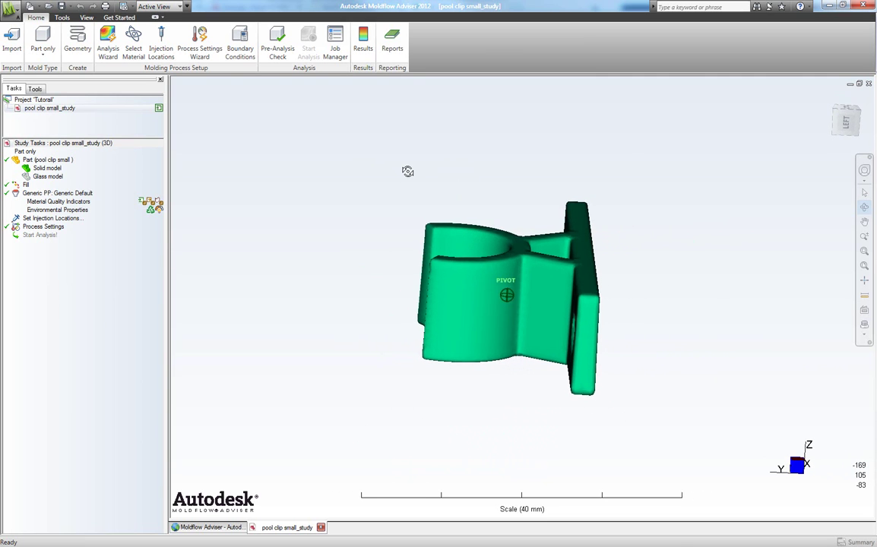
right_click(42, 195)
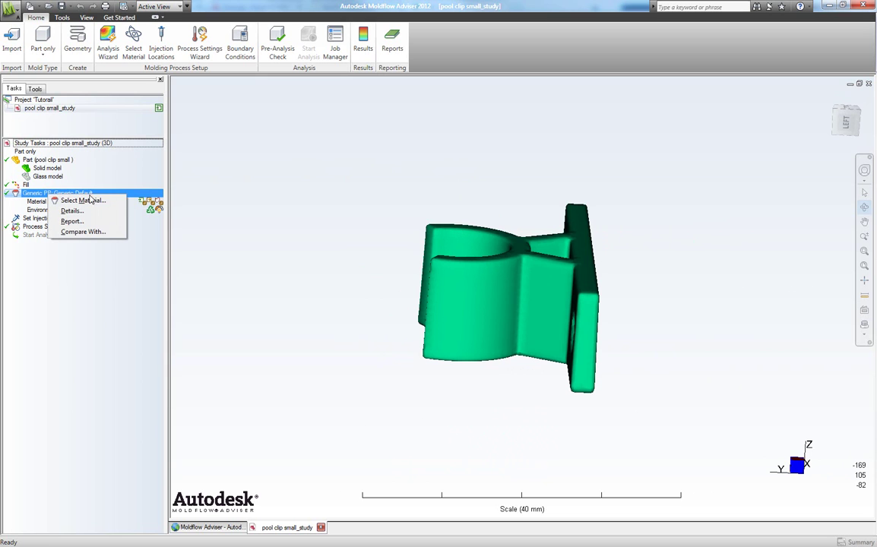
click(81, 200)
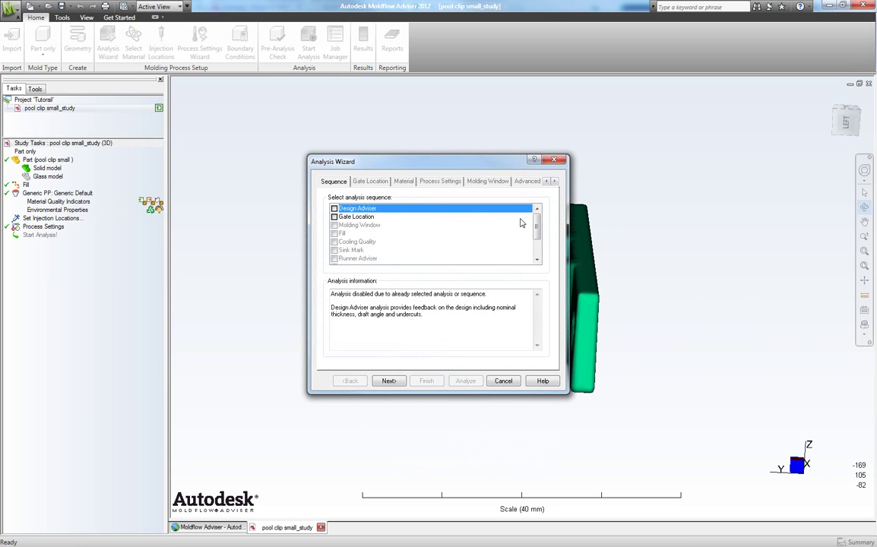
drag(537, 229, 542, 257)
scroll(541, 259, up, 2)
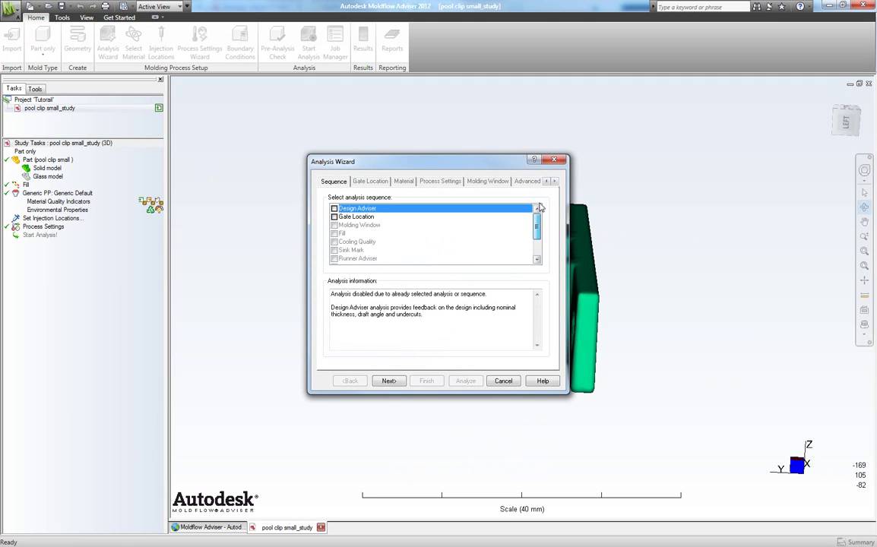
click(388, 382)
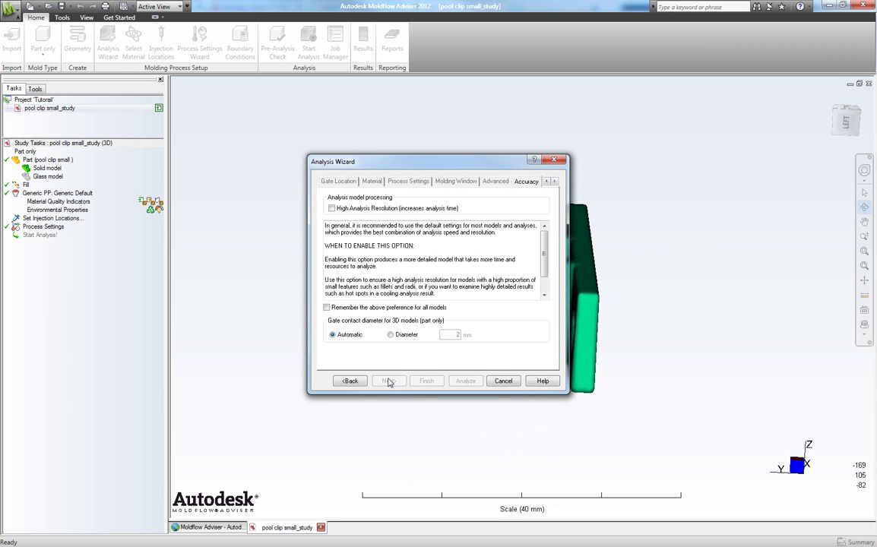
click(503, 381)
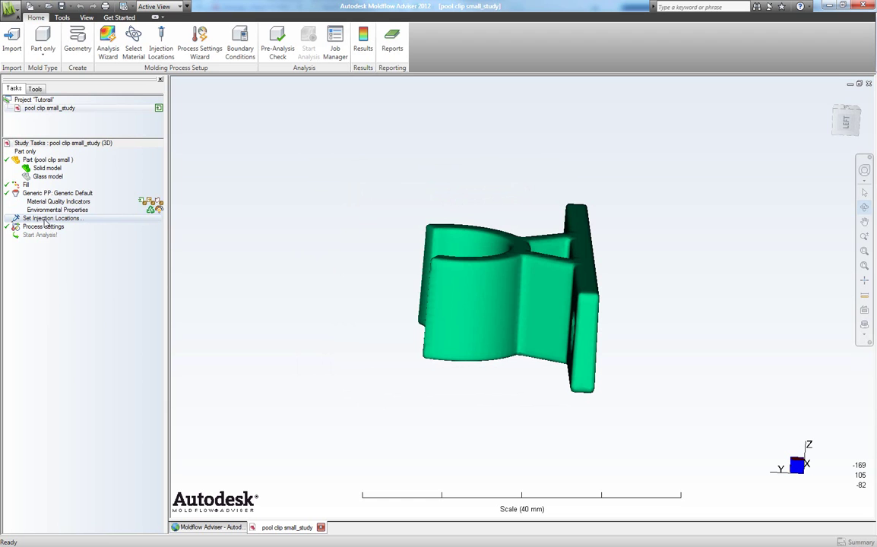
- Place a single injection location at the centre of the clip's mounting plate face
right_click(45, 222)
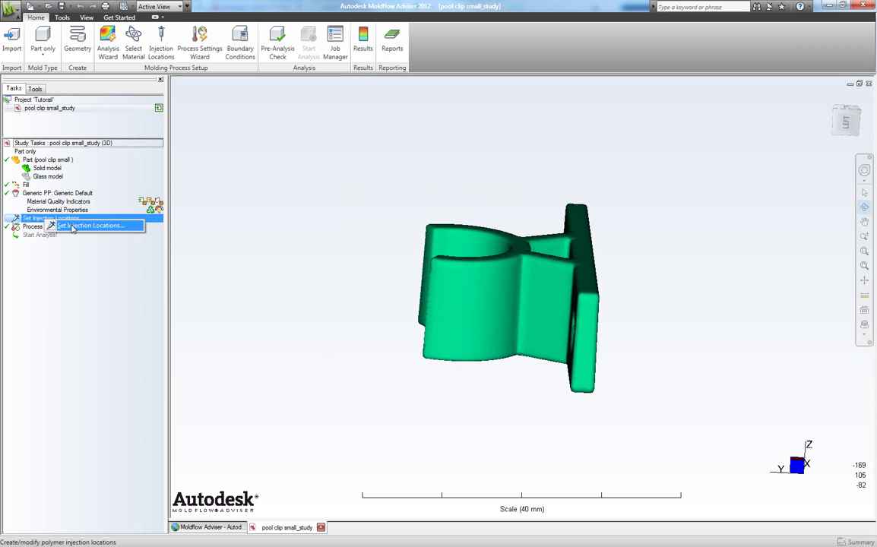
click(99, 228)
mouse_move(464, 182)
middle_down()
mouse_move(550, 180)
mouse_move(579, 191)
mouse_move(580, 219)
middle_up()
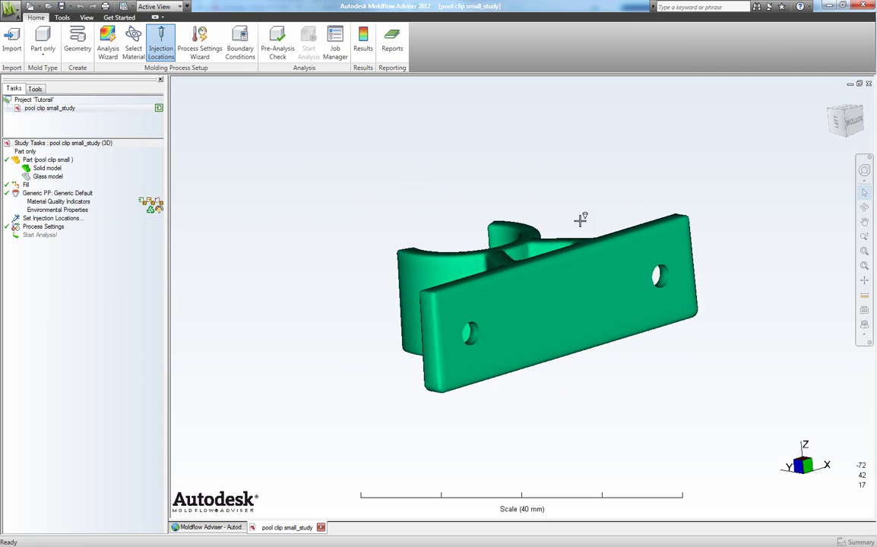
click(565, 286)
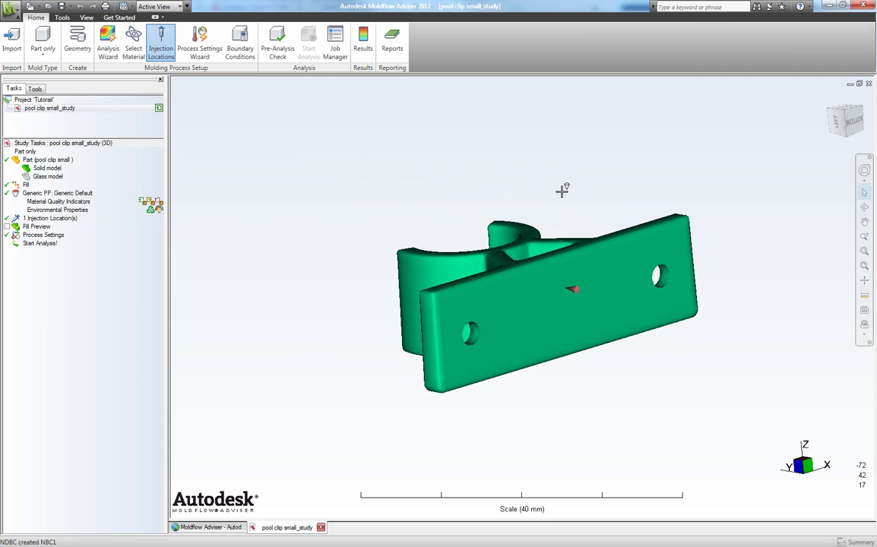
middle_drag(564, 189, 533, 169)
right_click(533, 170)
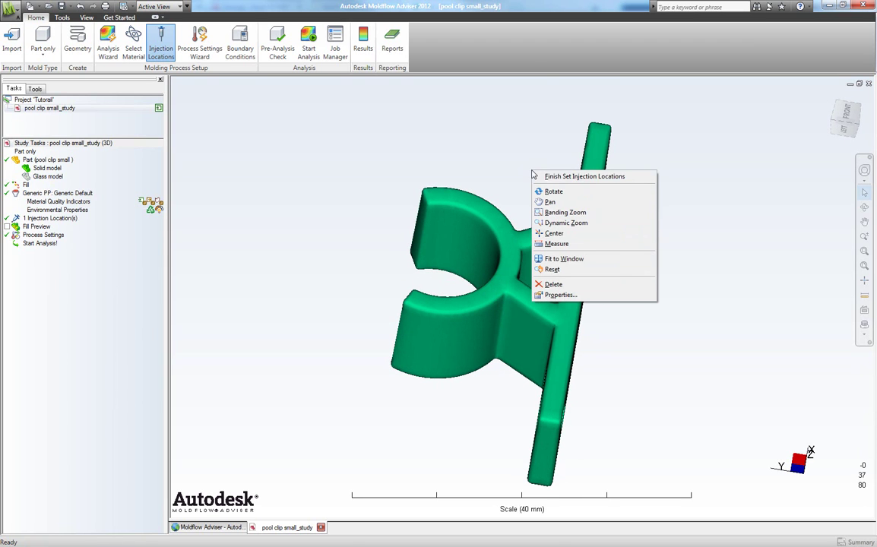
click(600, 177)
mouse_move(663, 189)
middle_down()
mouse_move(633, 284)
mouse_move(600, 302)
mouse_move(623, 306)
mouse_move(608, 303)
middle_up()
- Set the injection location's X coordinate to 0
double_click(601, 298)
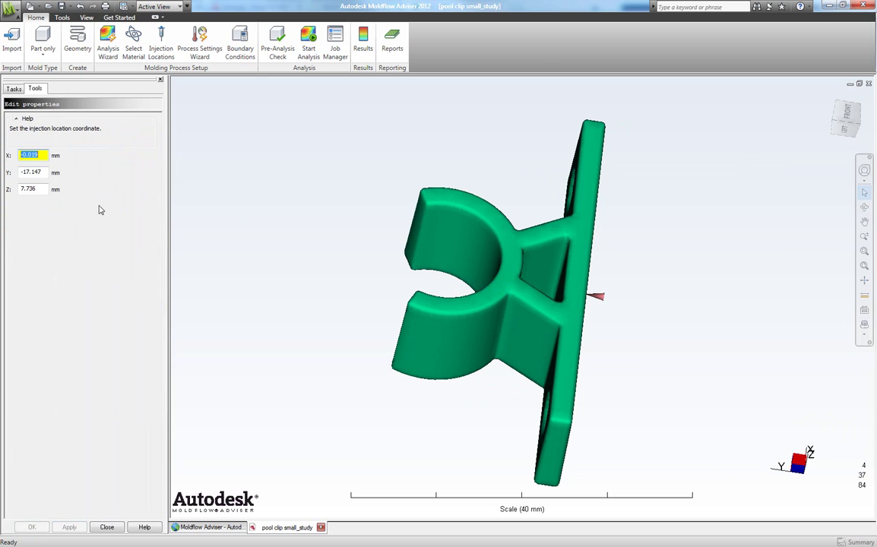
middle_drag(375, 183, 376, 183)
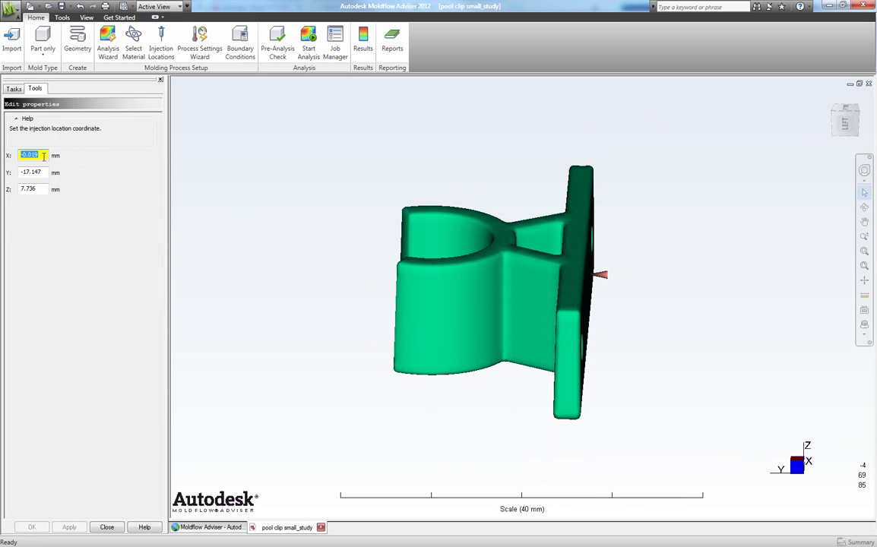
text(0)
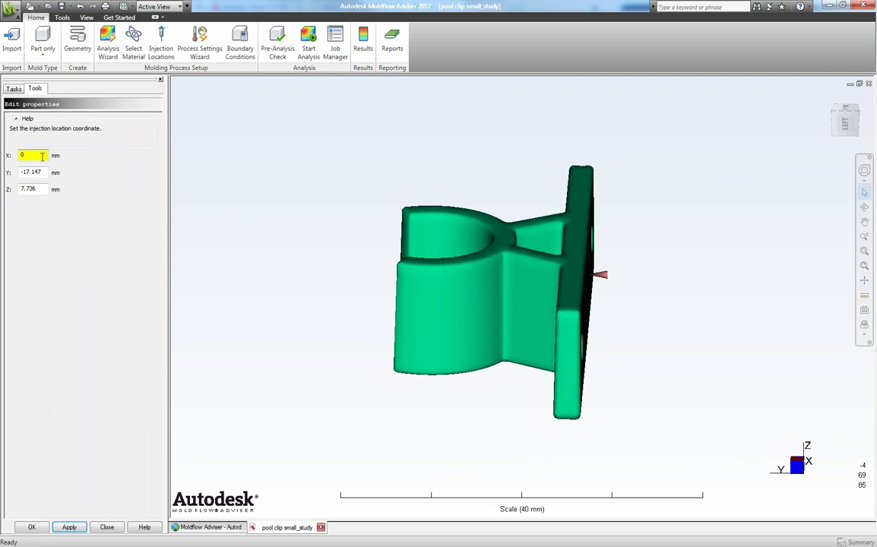
click(44, 174)
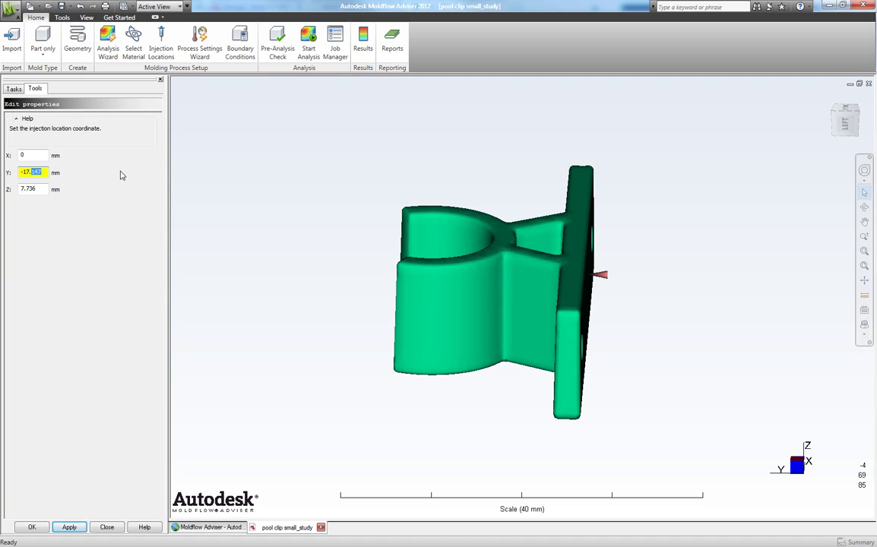
key(Return)
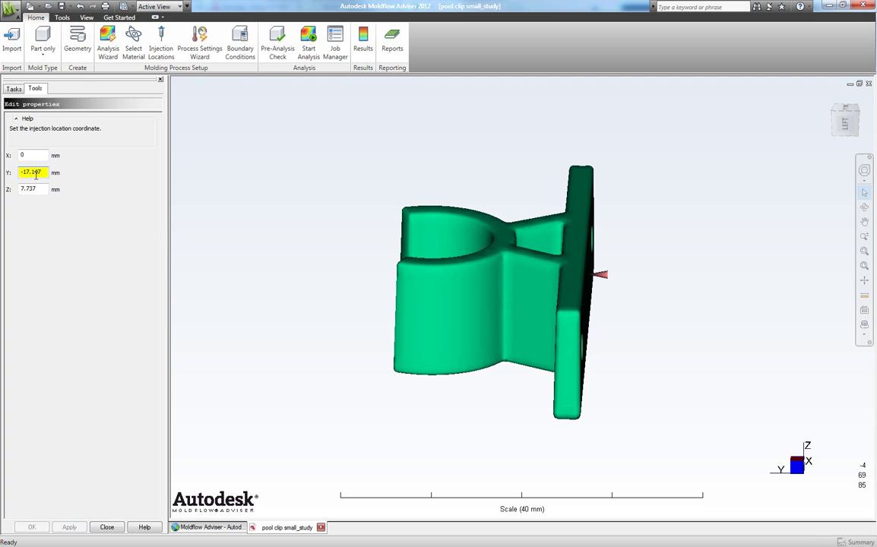
- Enter 6 as the Z coordinate, then decline saving the pending changes
middle_drag(621, 190, 629, 238)
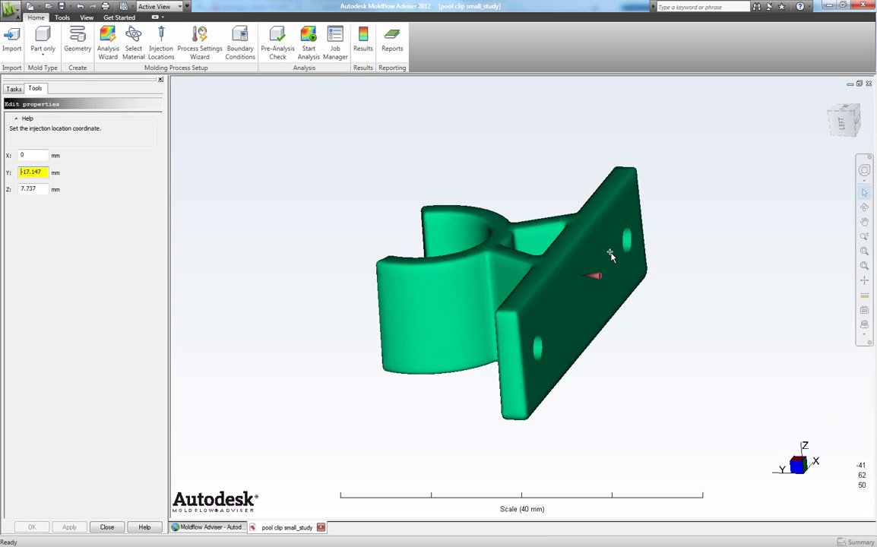
middle_drag(609, 282, 580, 287)
scroll(582, 289, up, 3)
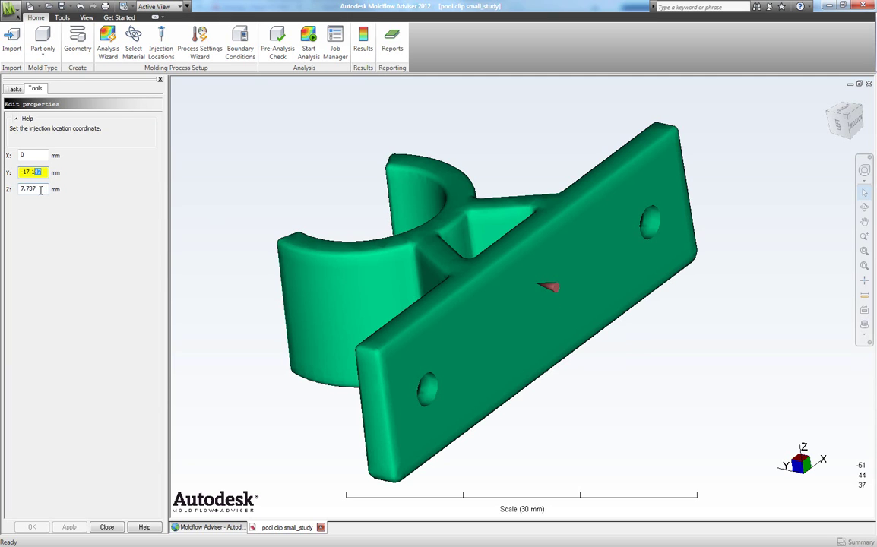
click(40, 191)
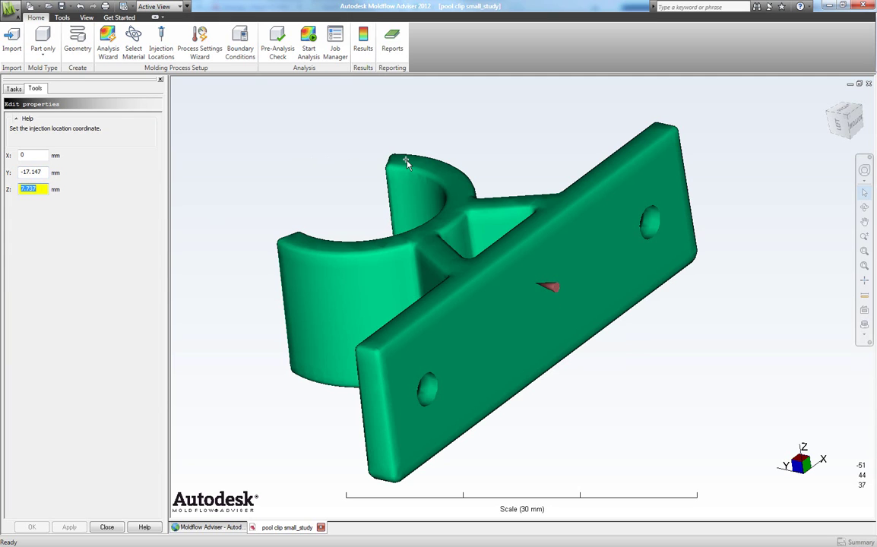
text(6)
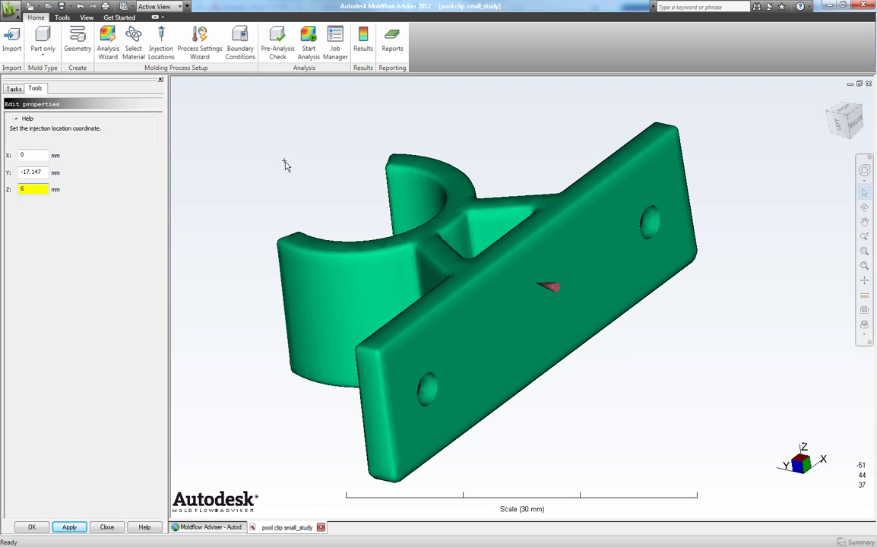
key(Return)
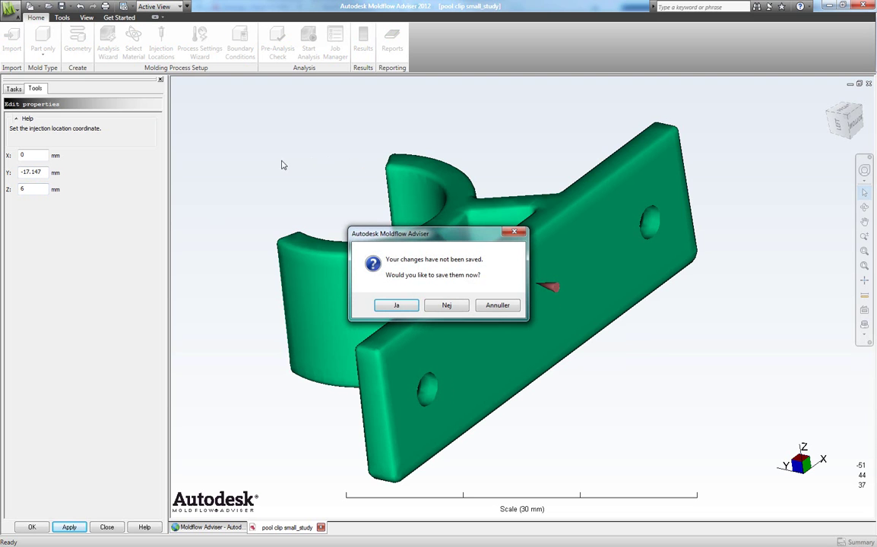
click(446, 305)
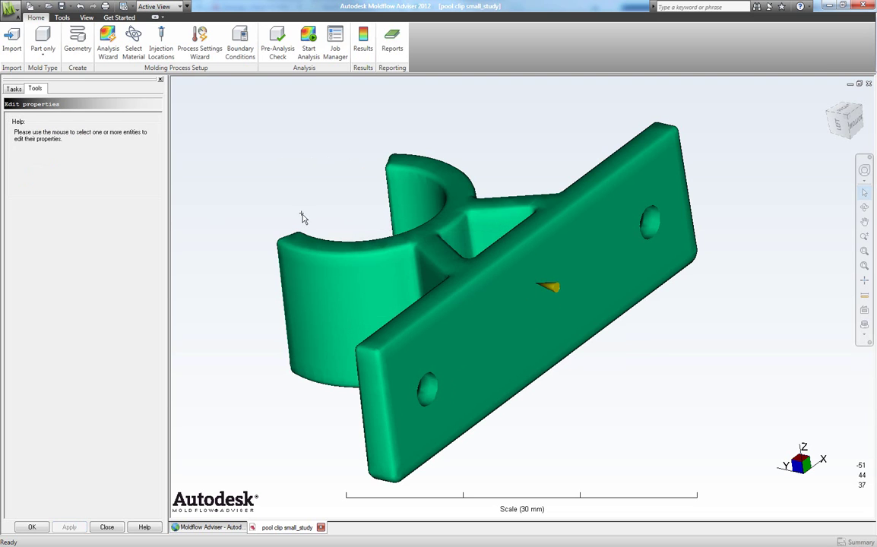
- Reselect the injection location, set Z to 6 mm, apply and close the editor
click(549, 291)
double_click(39, 187)
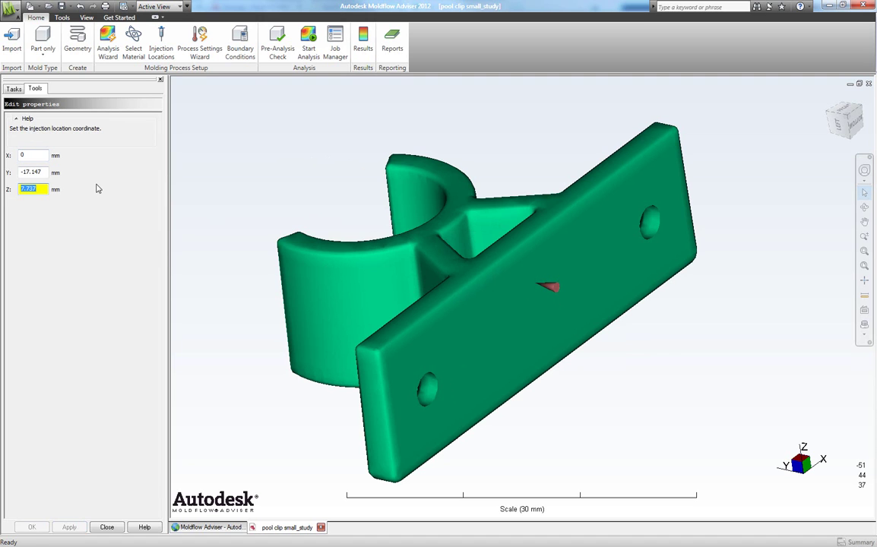
text(6)
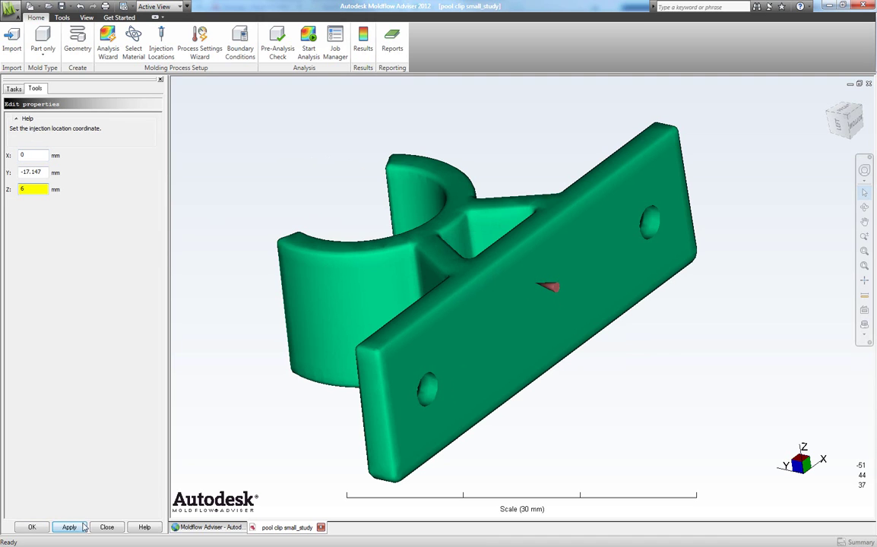
click(70, 528)
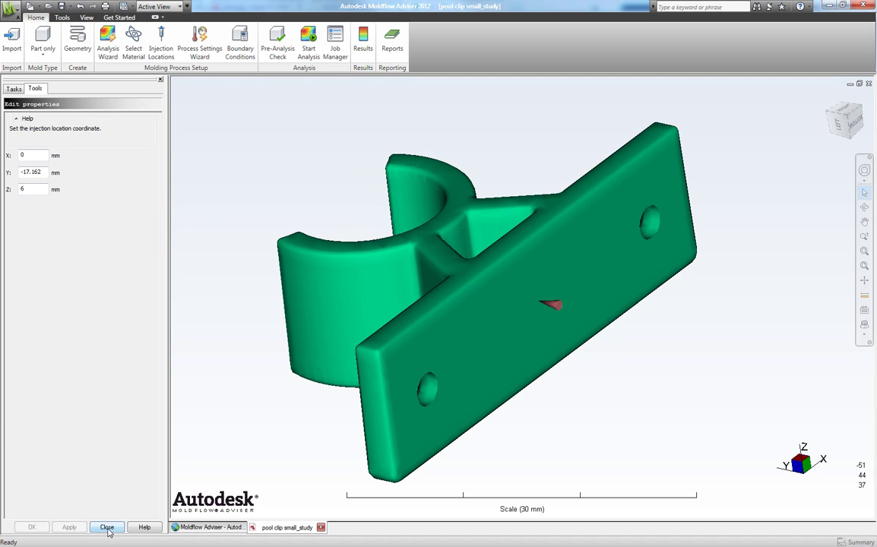
click(107, 528)
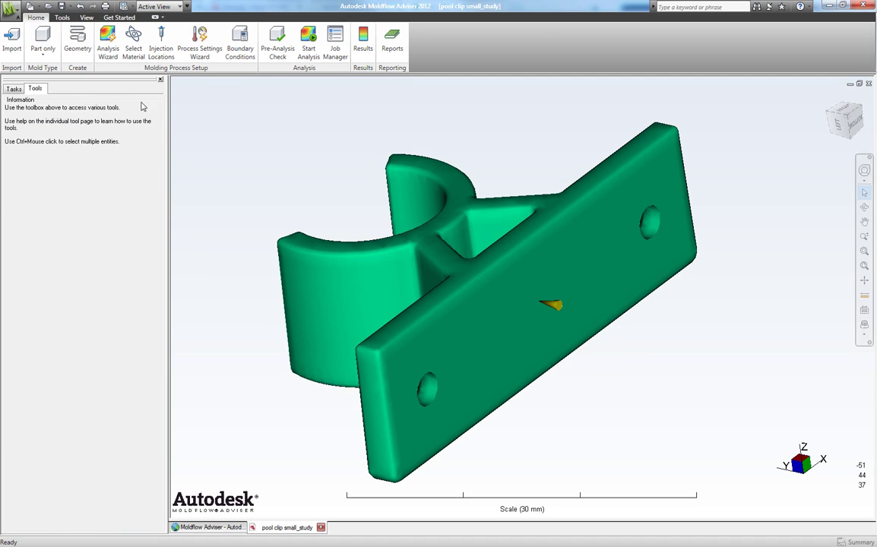
- Replace Generic PP with Generic POM from Generic Shrinkage Characterised Material
click(14, 89)
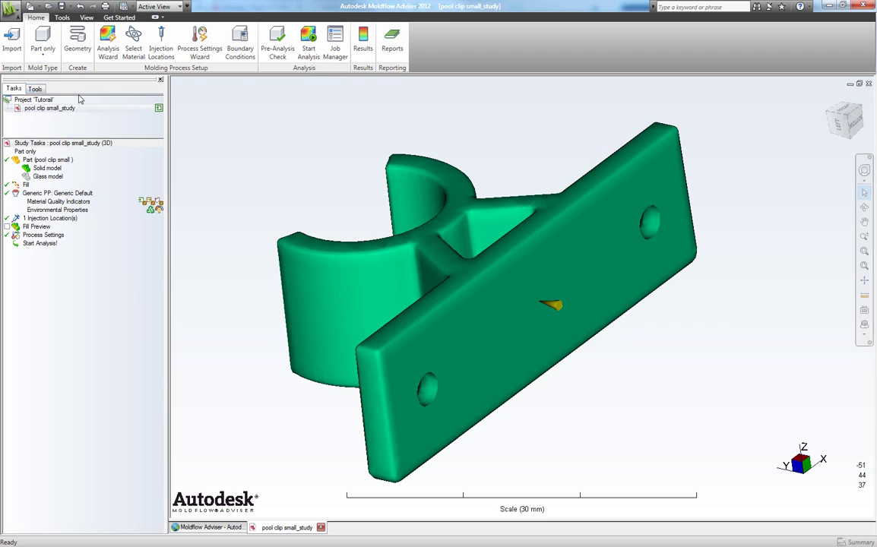
right_click(32, 195)
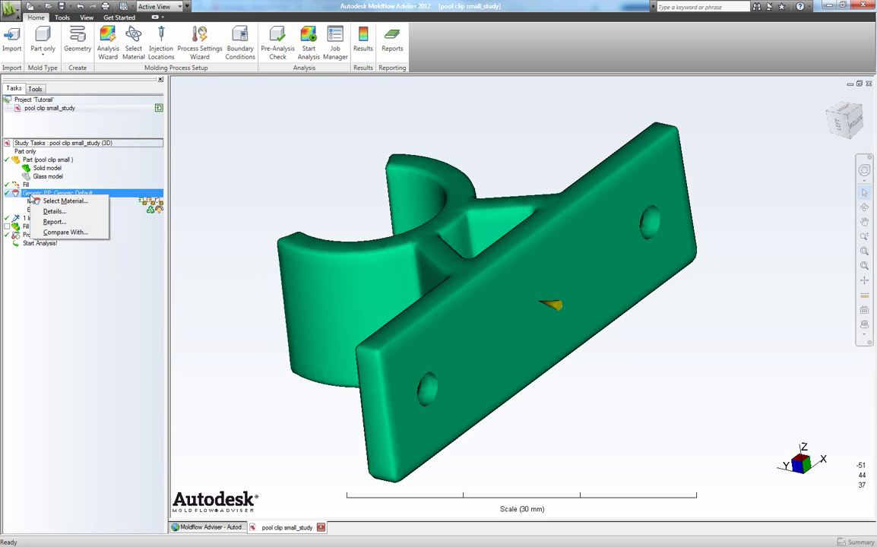
click(72, 202)
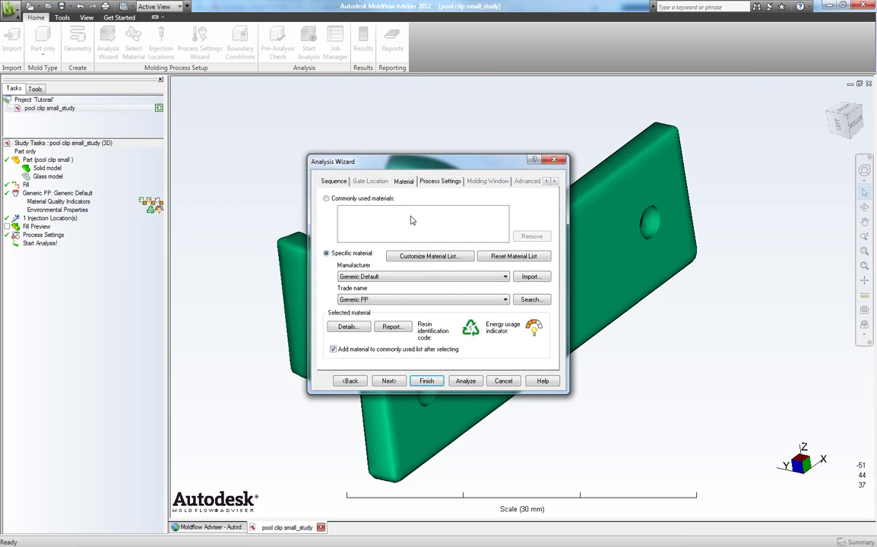
drag(427, 168, 743, 161)
drag(676, 162, 591, 105)
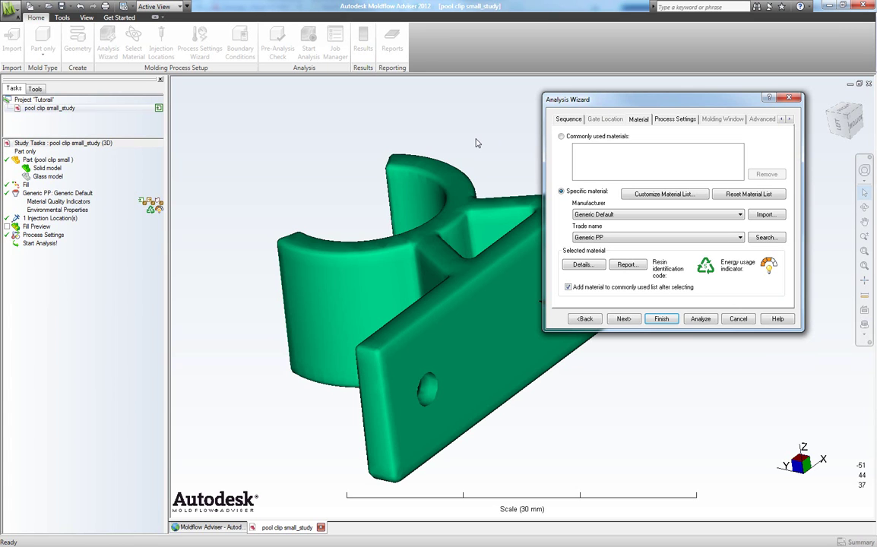
click(623, 215)
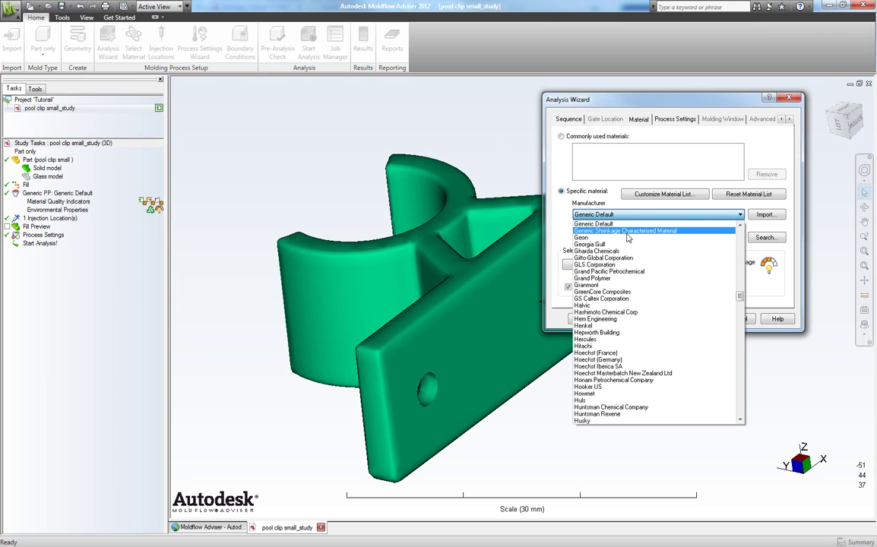
click(638, 231)
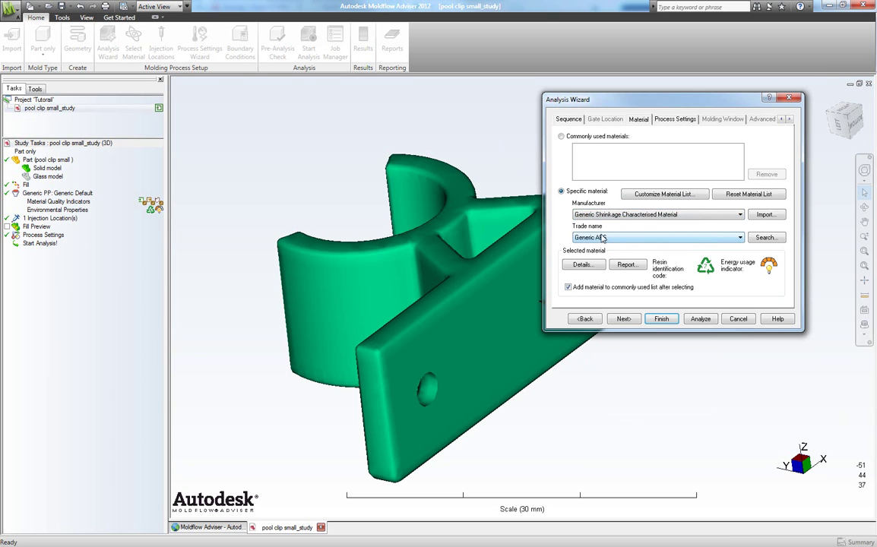
click(618, 238)
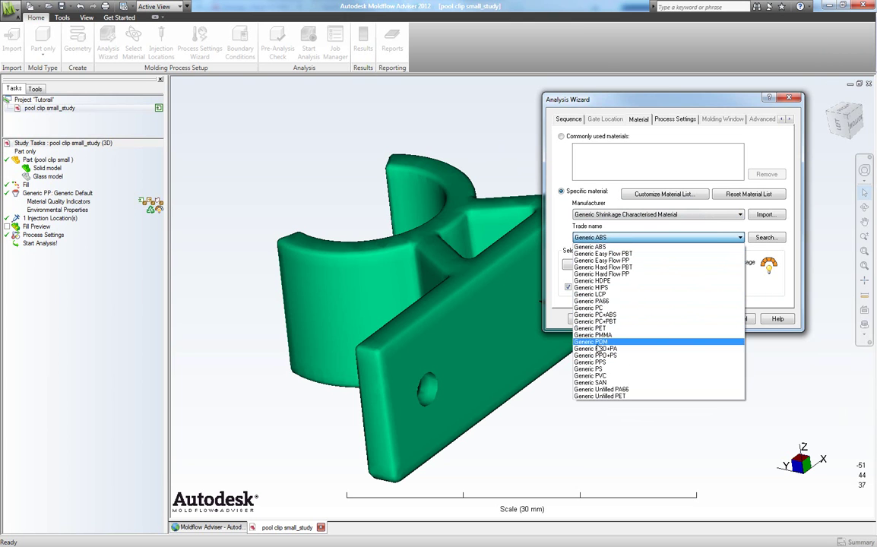
click(623, 342)
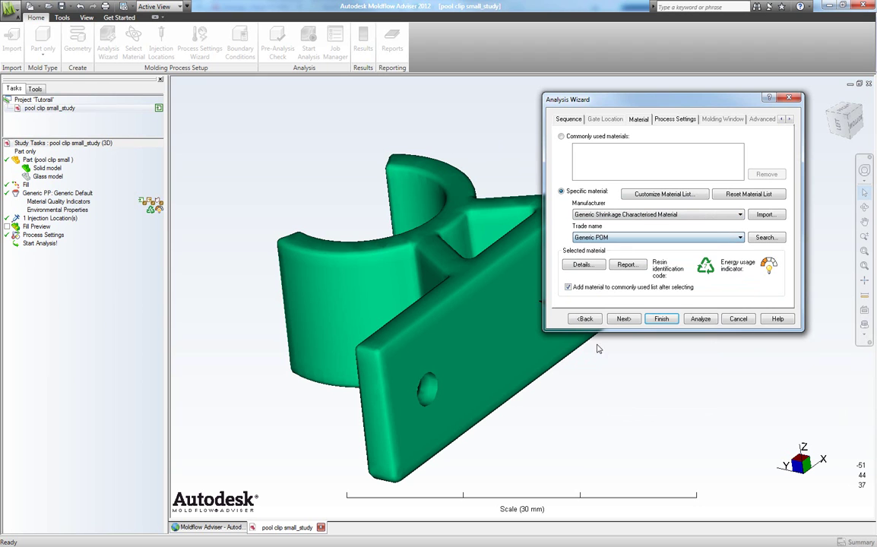
click(663, 319)
mouse_move(662, 318)
middle_down()
mouse_move(603, 186)
mouse_move(419, 129)
mouse_move(456, 137)
mouse_move(378, 140)
mouse_move(558, 140)
mouse_move(447, 135)
middle_up()
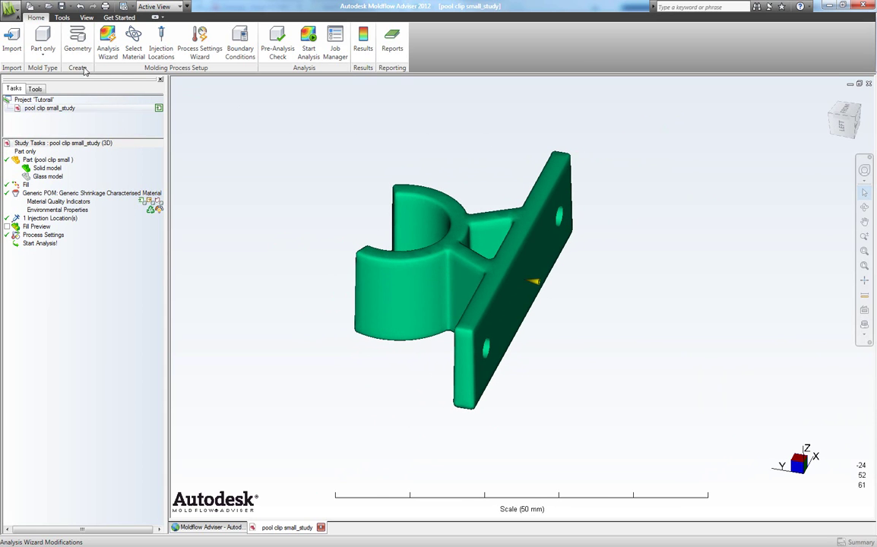
- Change the mold type from Part only to Single cavity
click(38, 59)
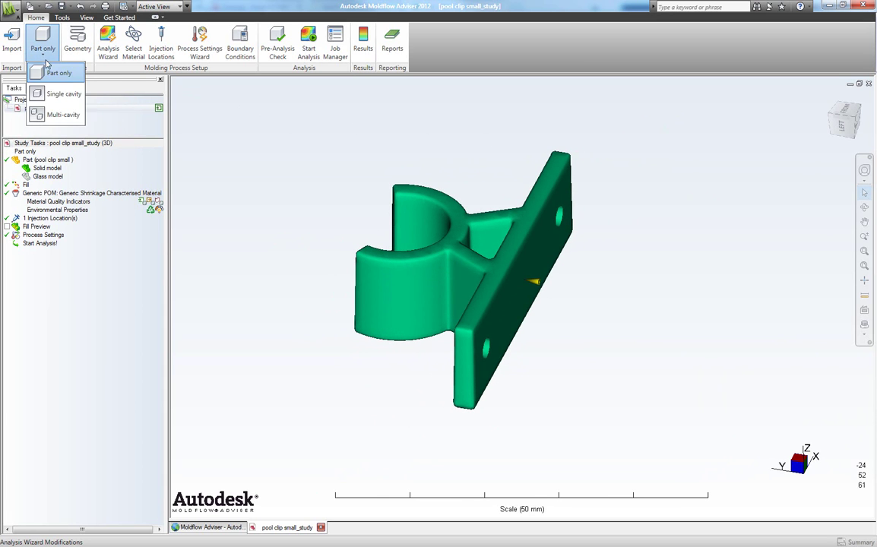
click(58, 95)
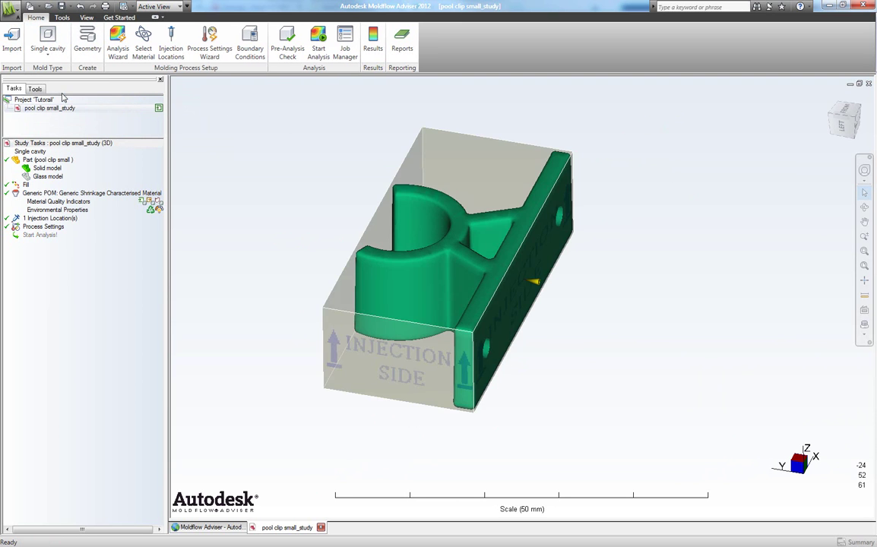
mouse_move(356, 164)
middle_down()
mouse_move(328, 154)
mouse_move(396, 145)
mouse_move(459, 154)
mouse_move(310, 145)
mouse_move(317, 133)
mouse_move(344, 141)
mouse_move(292, 137)
mouse_move(218, 108)
middle_up()
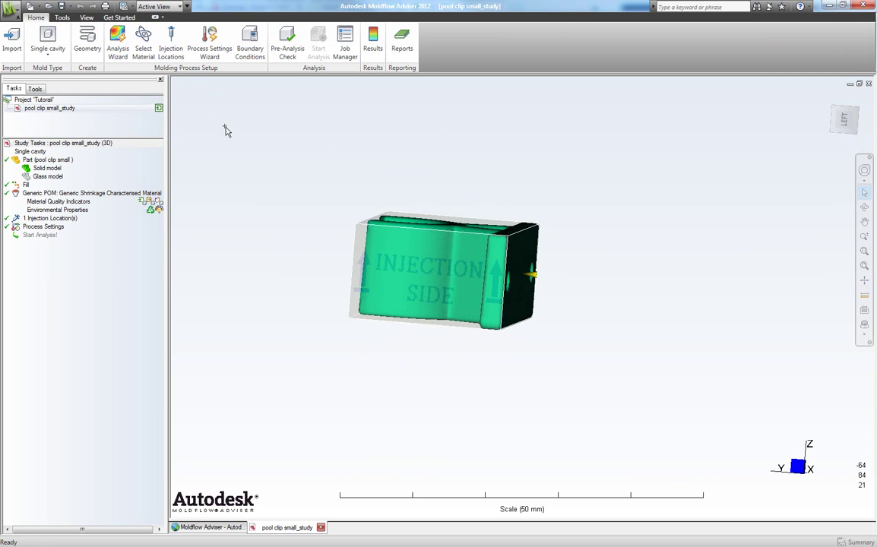
- Set the parting plane's Z depth to 0 mm and apply it
click(86, 50)
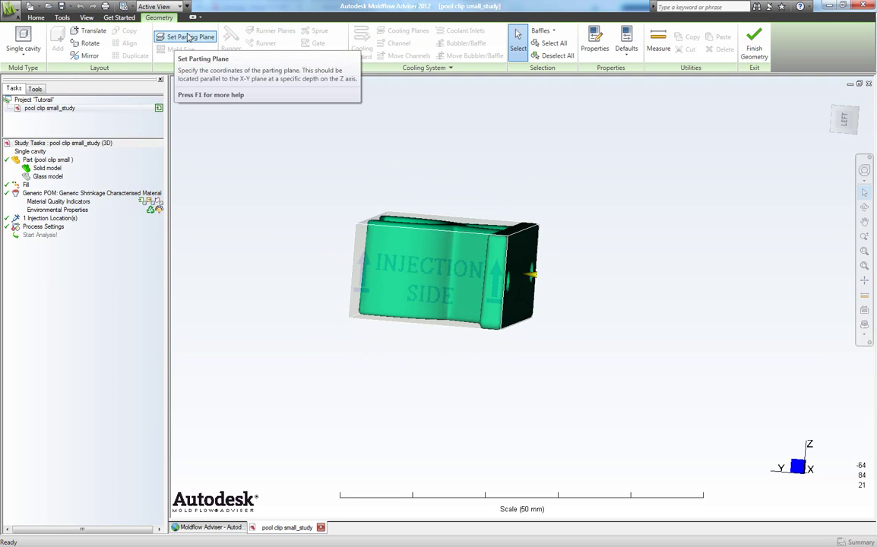
click(184, 40)
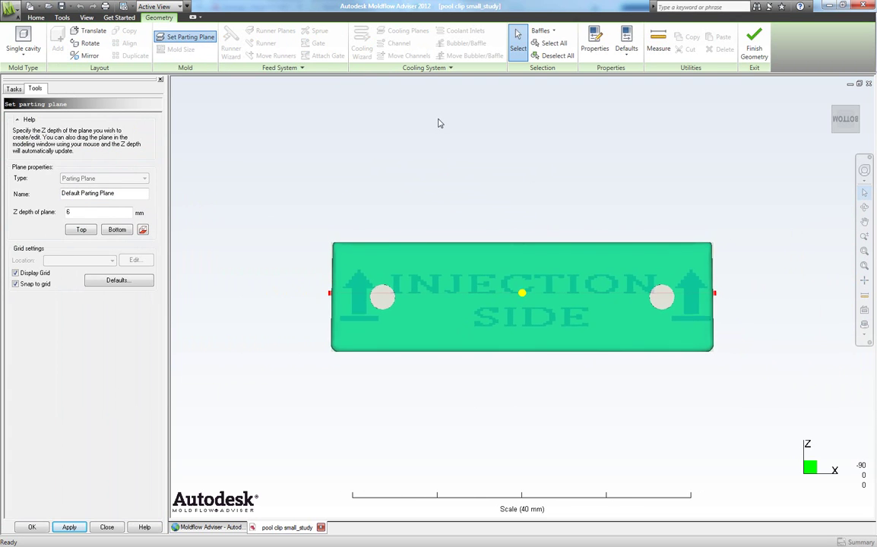
double_click(98, 212)
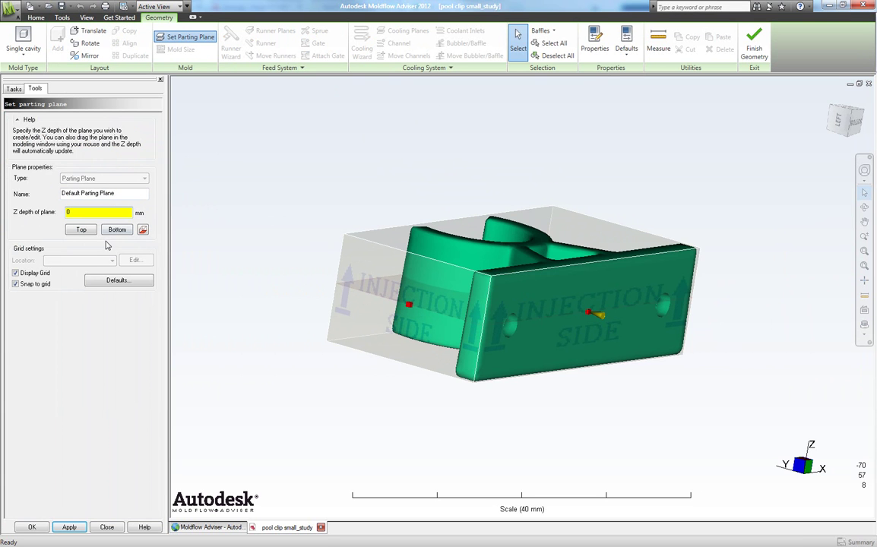
click(69, 527)
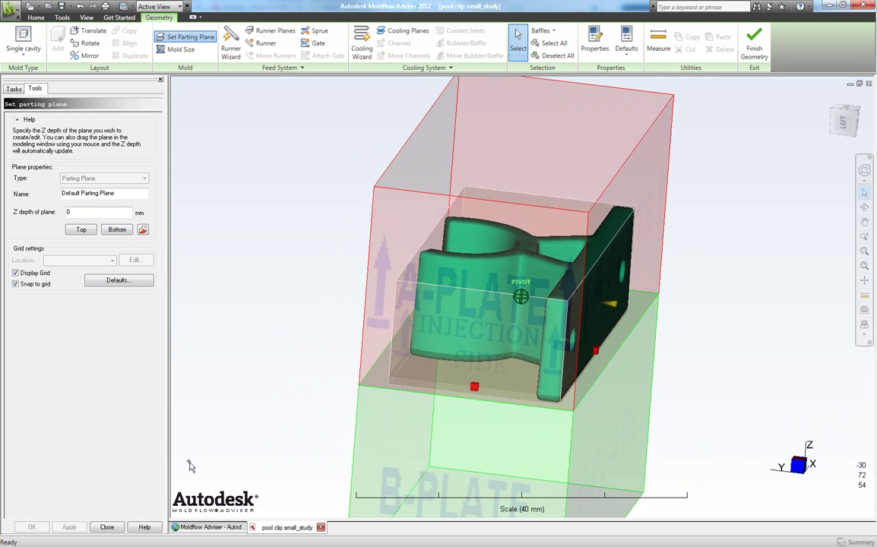
- Close the parting plane settings and tilt the view of the mold
click(108, 528)
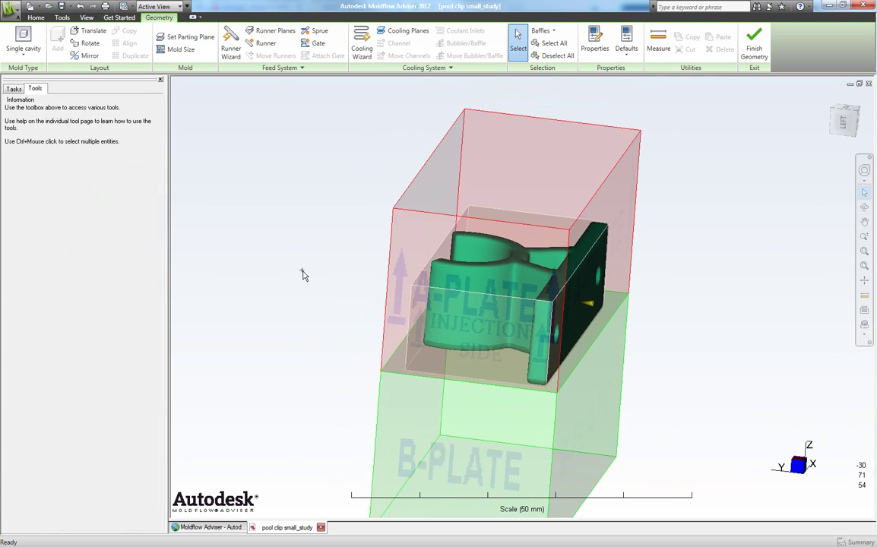
mouse_move(303, 275)
middle_down()
mouse_move(437, 276)
mouse_move(439, 256)
mouse_move(443, 268)
mouse_move(466, 247)
mouse_move(471, 253)
mouse_move(456, 259)
mouse_move(435, 251)
mouse_move(431, 327)
mouse_move(410, 331)
mouse_move(447, 339)
mouse_move(418, 330)
mouse_move(481, 280)
mouse_move(444, 286)
mouse_move(416, 239)
mouse_move(440, 234)
mouse_move(393, 226)
mouse_move(337, 234)
mouse_move(229, 96)
mouse_move(190, 84)
middle_up()
scroll(435, 249, up, 2)
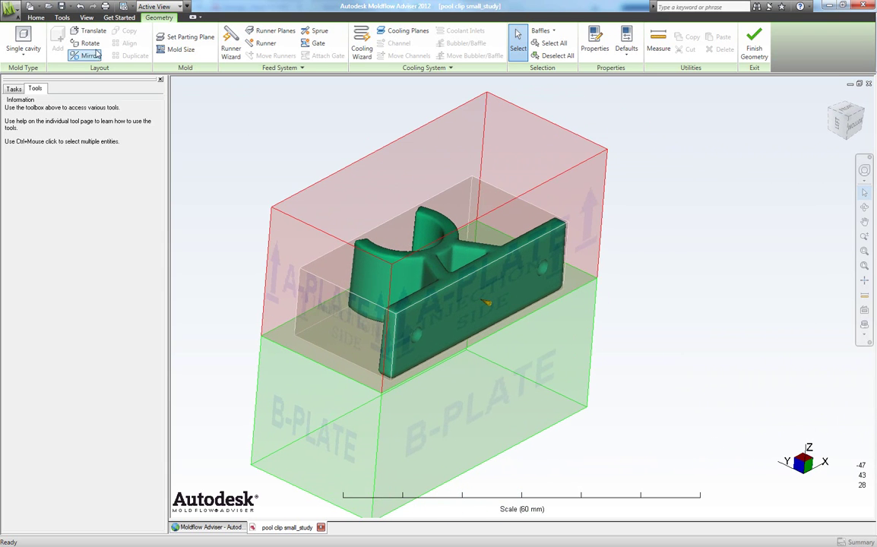
- Rotate the part 90° about Y twice so it lies flat, and apply
click(95, 45)
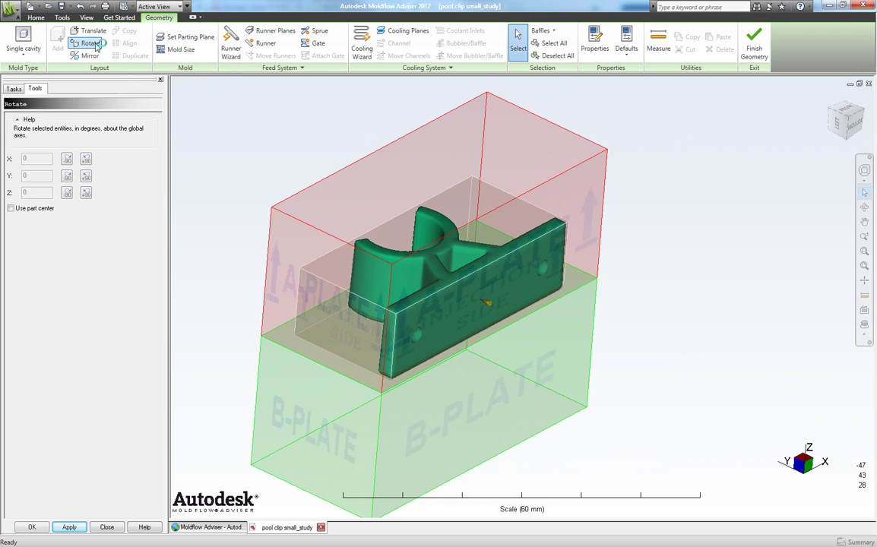
middle_drag(296, 122, 447, 253)
click(470, 255)
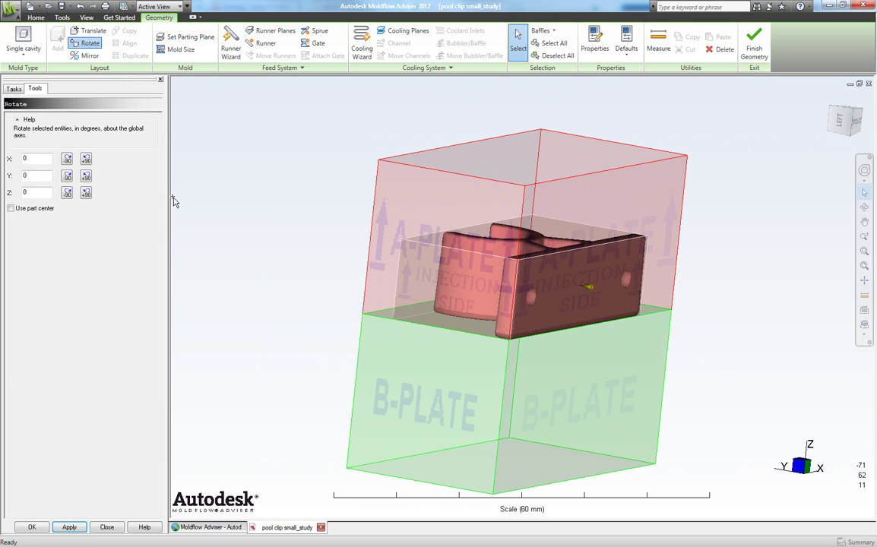
click(68, 176)
click(67, 176)
middle_drag(70, 177, 337, 177)
scroll(337, 177, up, 5)
middle_drag(354, 215, 435, 308)
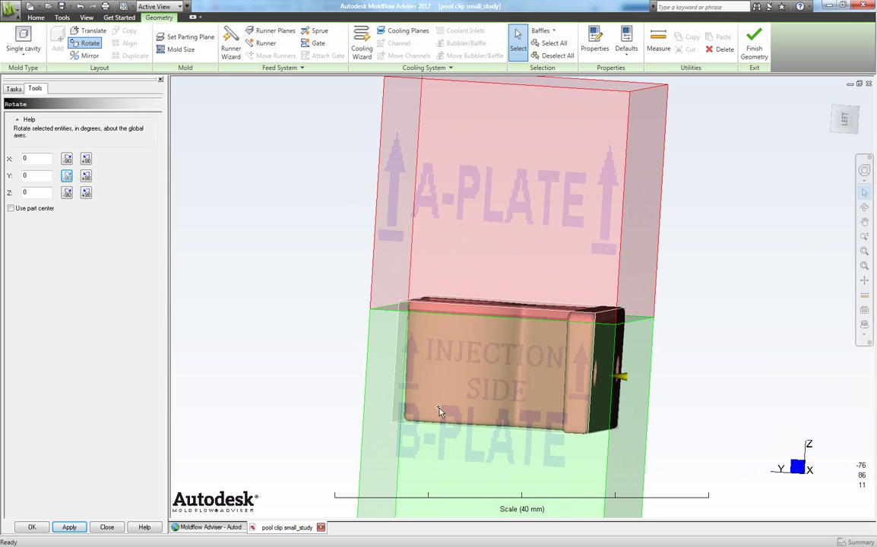
mouse_move(504, 407)
middle_down()
mouse_move(506, 364)
mouse_move(484, 354)
mouse_move(481, 300)
mouse_move(490, 298)
mouse_move(222, 392)
middle_up()
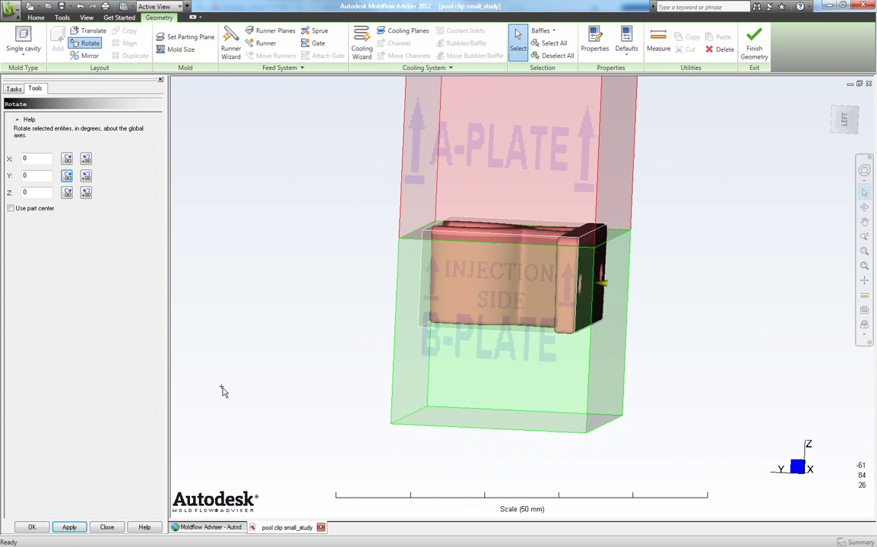
click(68, 527)
click(34, 527)
scroll(298, 284, down, 2)
mouse_move(299, 284)
middle_down()
mouse_move(317, 245)
mouse_move(344, 223)
mouse_move(339, 140)
mouse_move(365, 140)
mouse_move(245, 134)
mouse_move(227, 94)
middle_up()
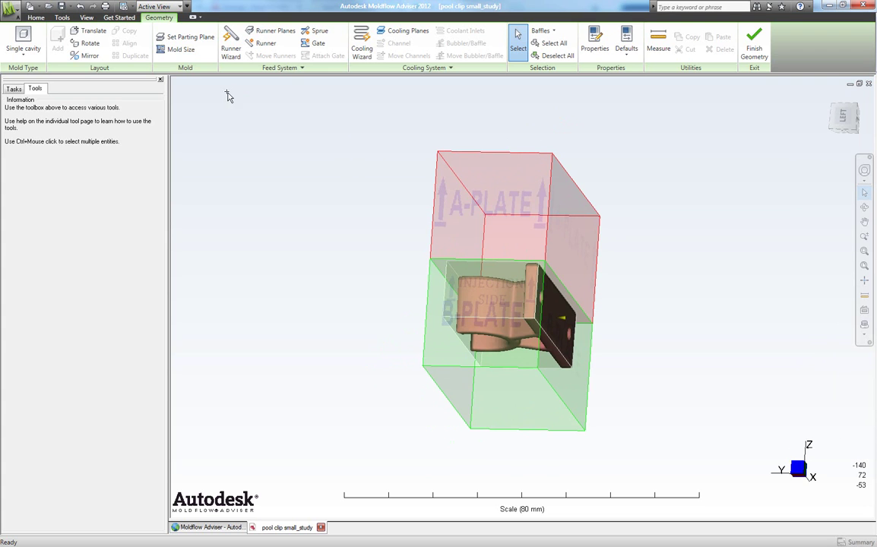
- Enlarge the mold to 96 mm in X and 86 mm in Y, then close its properties
click(181, 50)
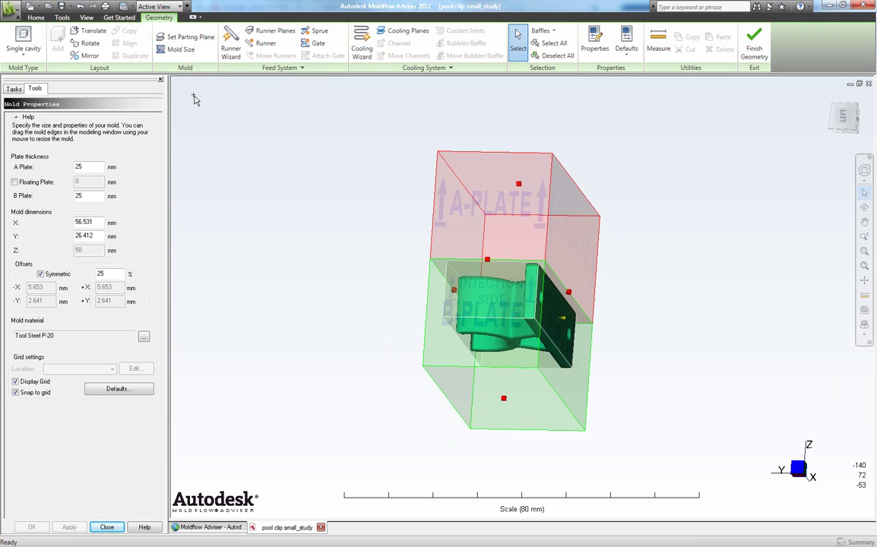
middle_drag(309, 199, 391, 217)
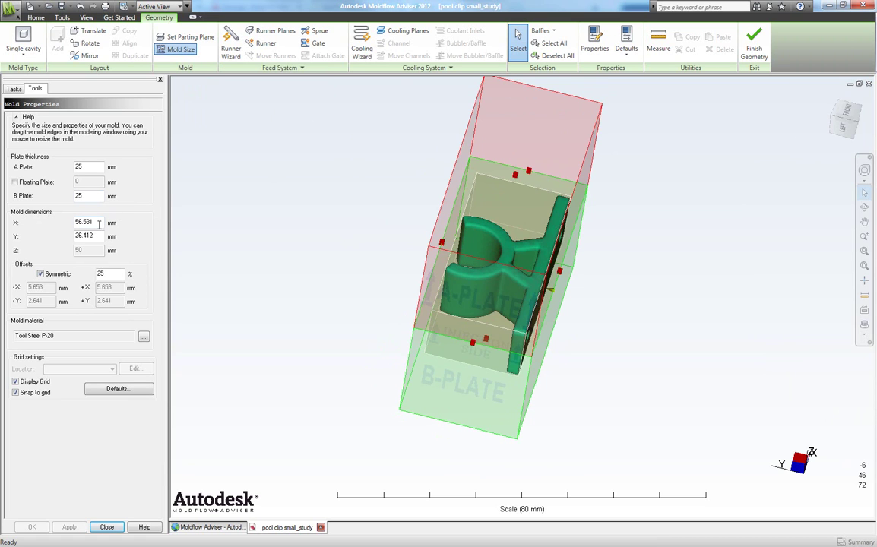
drag(442, 243, 327, 213)
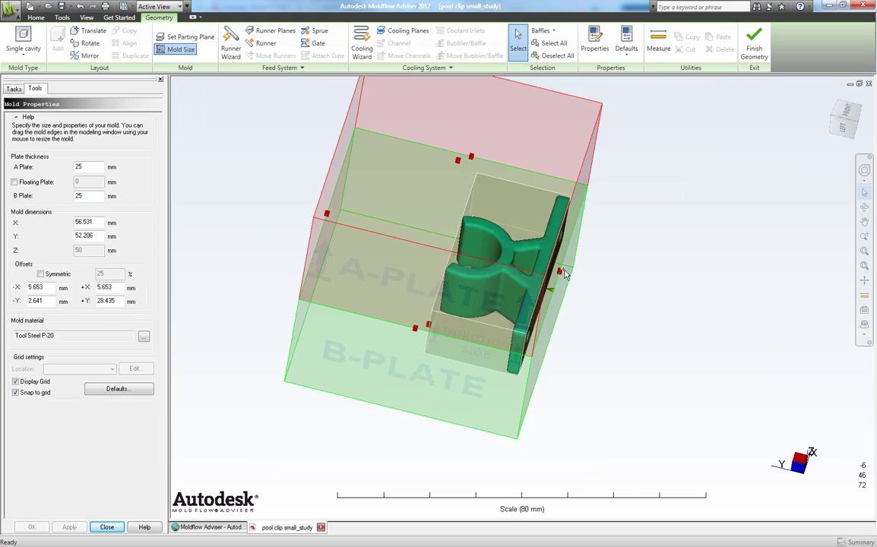
drag(561, 272, 638, 105)
drag(459, 357, 368, 380)
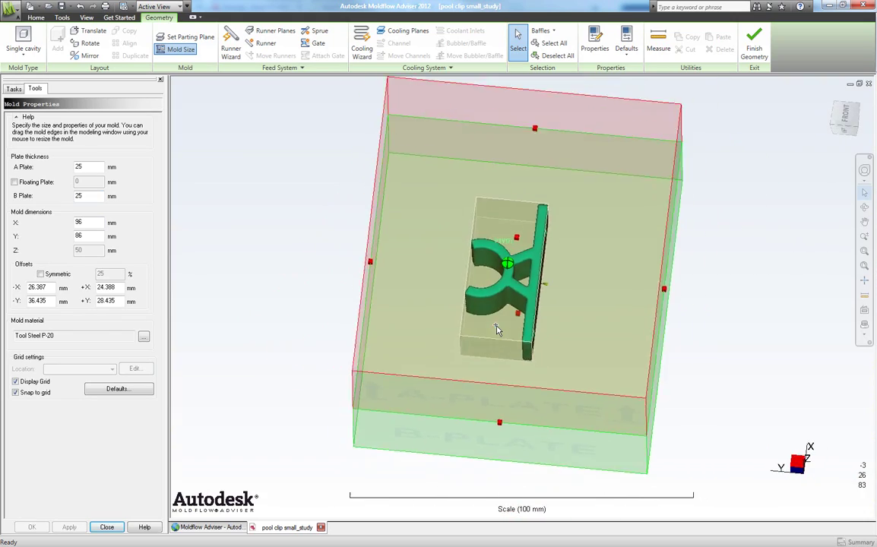
click(109, 531)
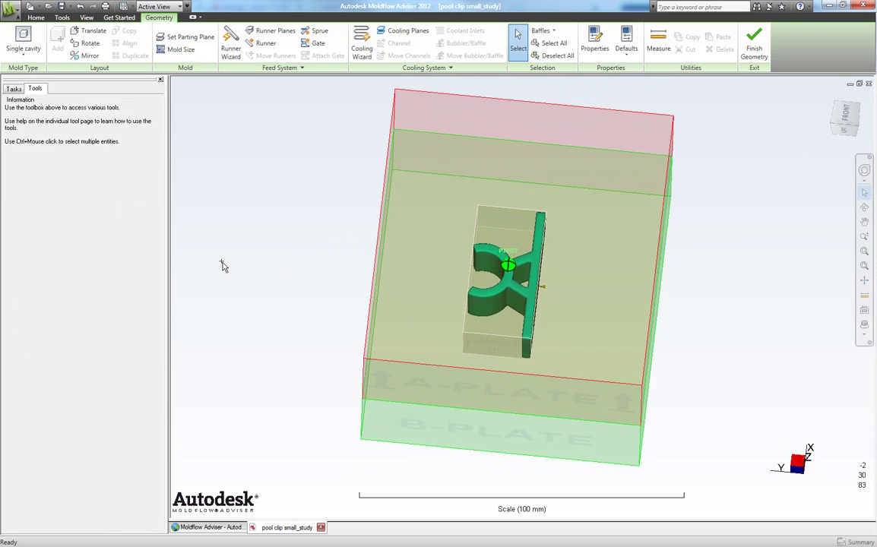
- Add a cold circular tapered gate, 3 mm to 1 mm, at Injection Location 1 on the back plate
mouse_move(222, 265)
middle_down()
mouse_move(216, 260)
mouse_move(290, 129)
mouse_move(307, 143)
mouse_move(295, 129)
mouse_move(308, 106)
mouse_move(297, 97)
middle_up()
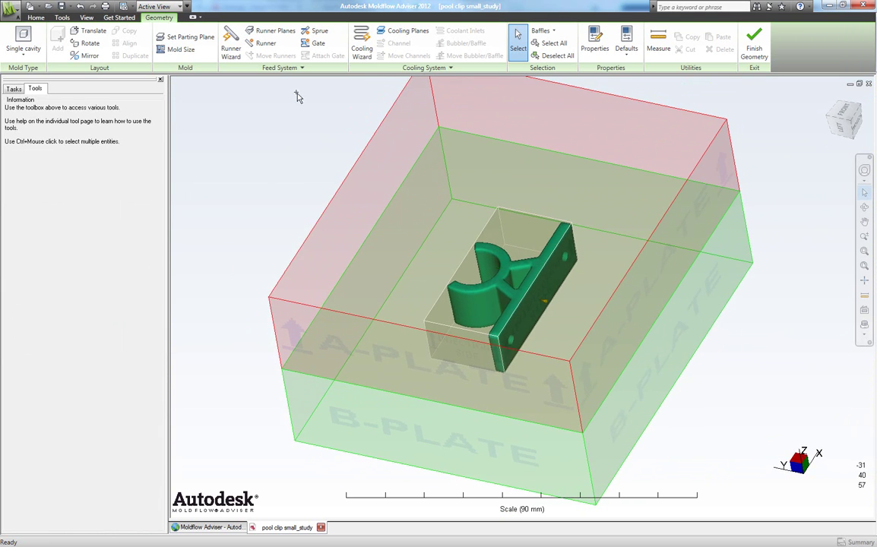
click(319, 45)
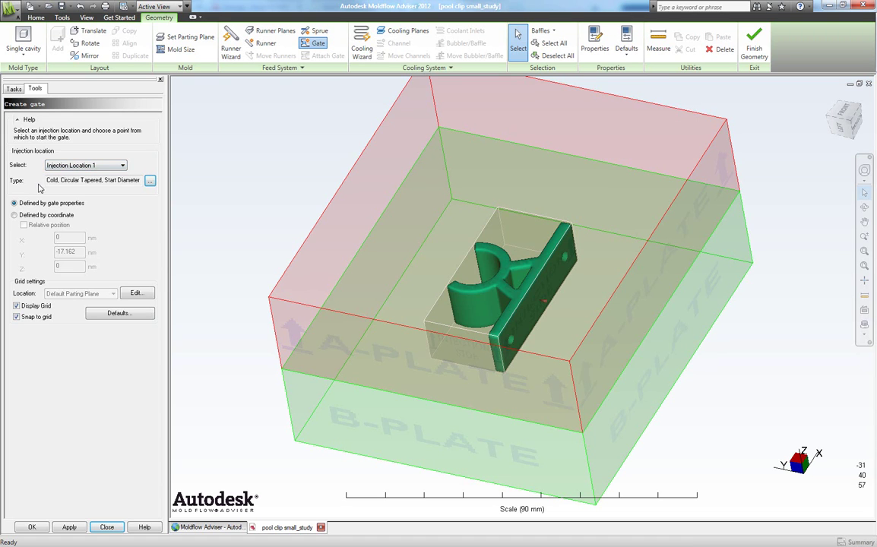
click(150, 182)
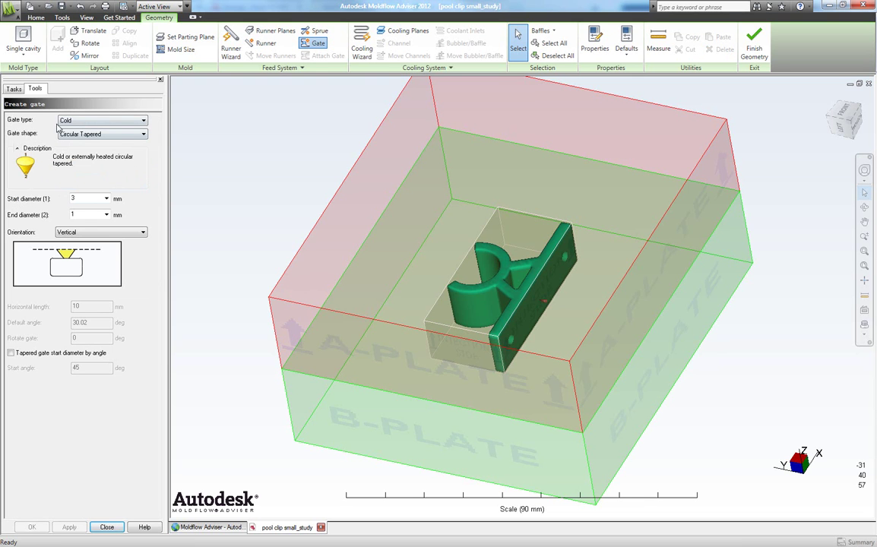
middle_drag(289, 131, 292, 148)
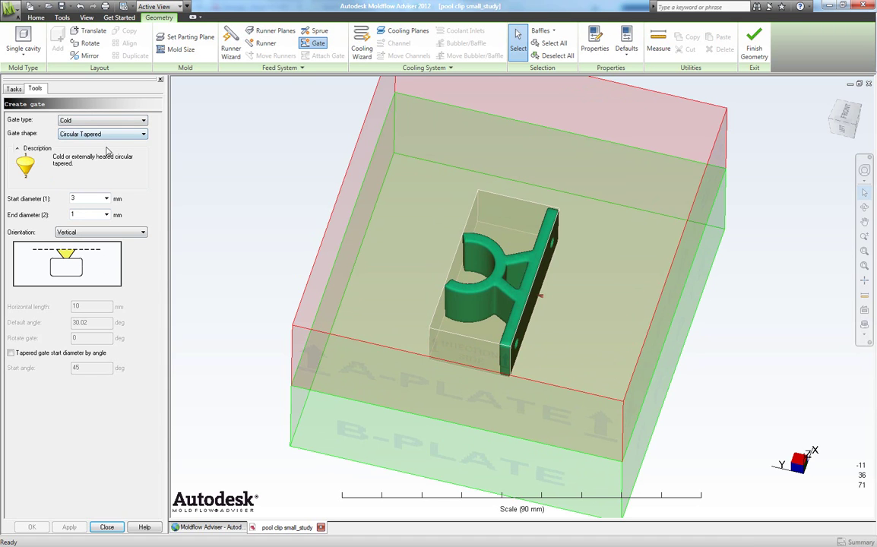
click(105, 526)
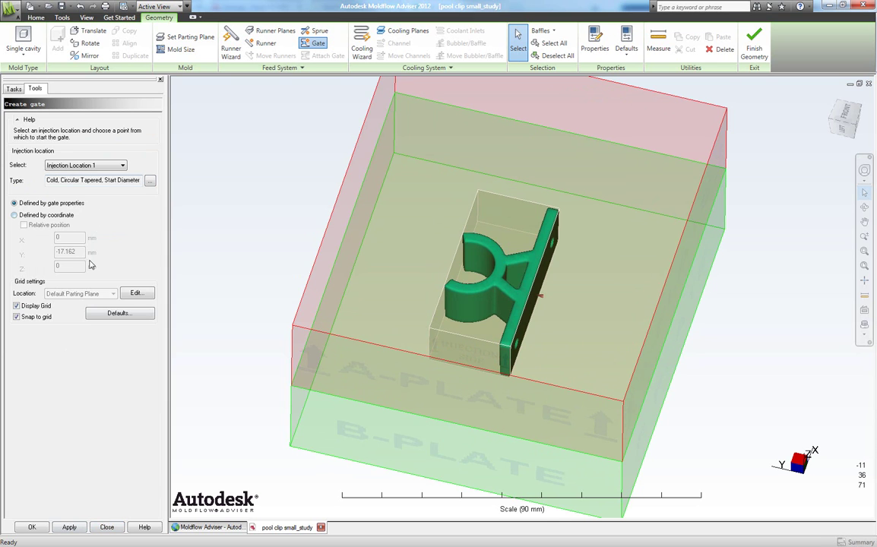
click(70, 527)
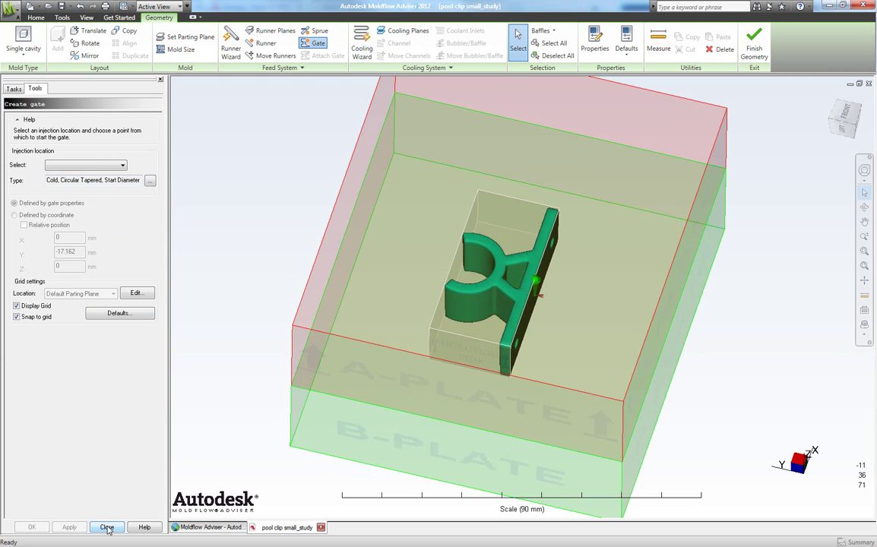
- Close the gate creation panel and return to the home isometric view
click(107, 528)
mouse_move(182, 395)
middle_down()
mouse_move(272, 212)
mouse_move(487, 307)
mouse_move(499, 304)
mouse_move(492, 307)
mouse_move(517, 251)
mouse_move(503, 251)
mouse_move(504, 222)
middle_up()
key(F6)
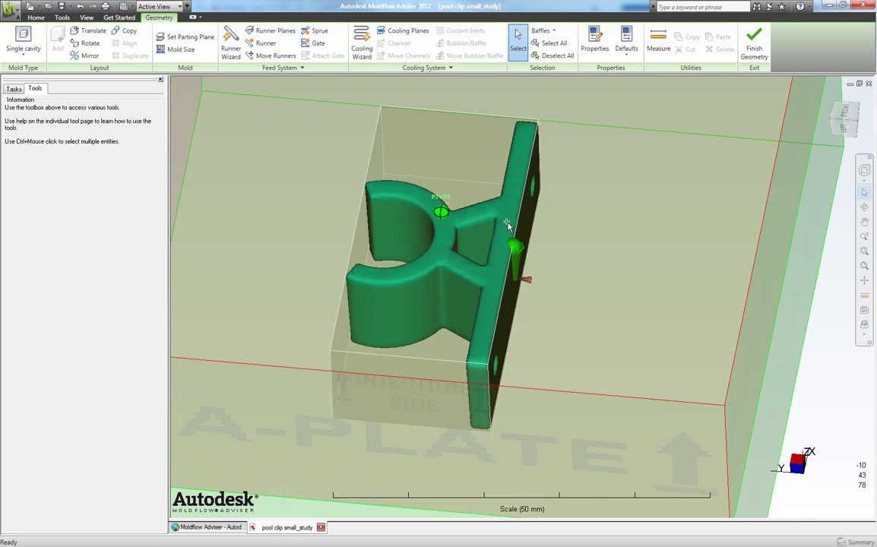
- Check that Gates is shown in the View tab's Object Visibility list
click(88, 18)
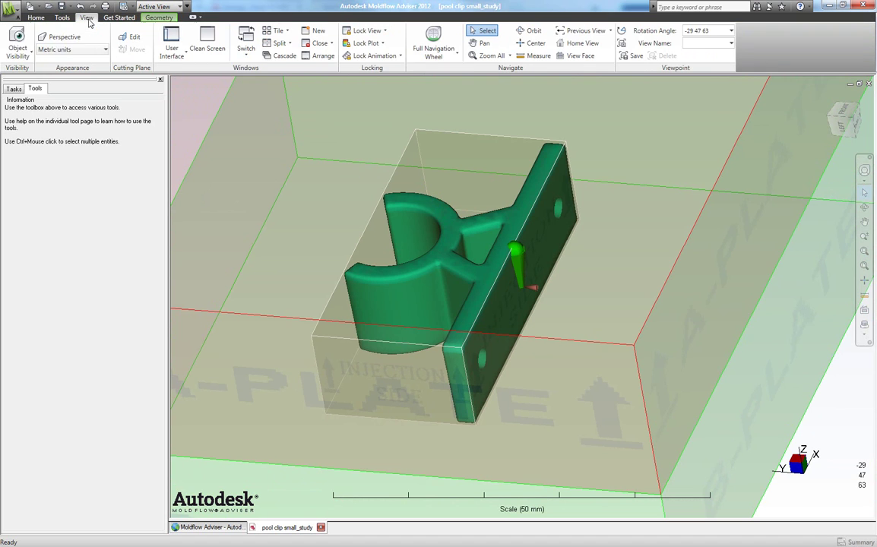
click(29, 55)
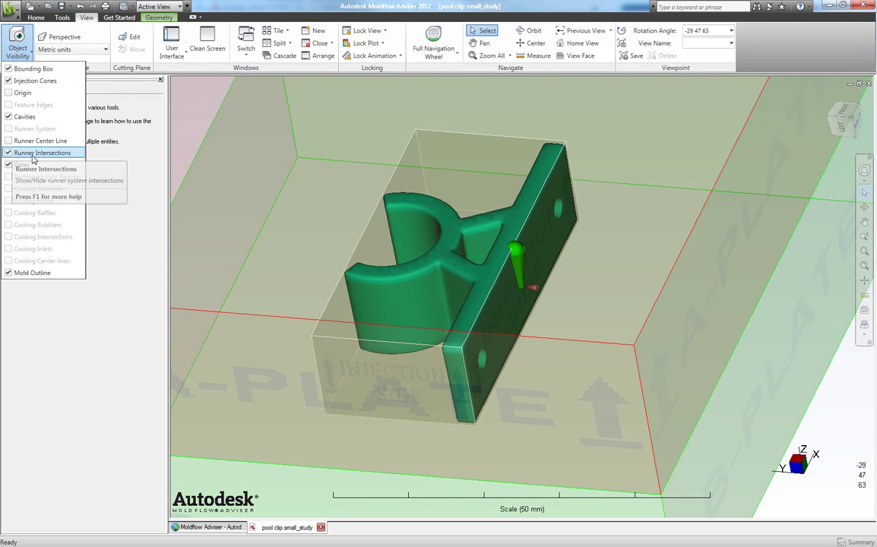
scroll(515, 274, down, 1)
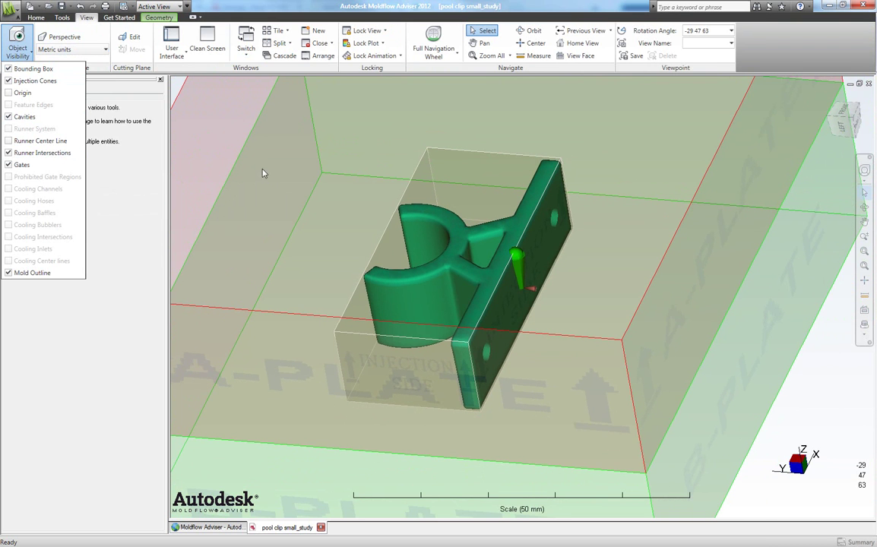
click(179, 88)
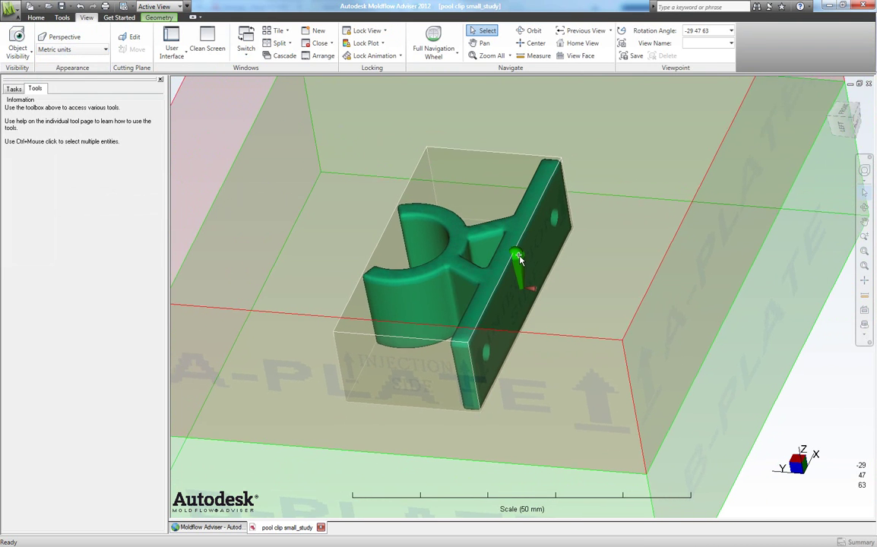
scroll(509, 229, up, 3)
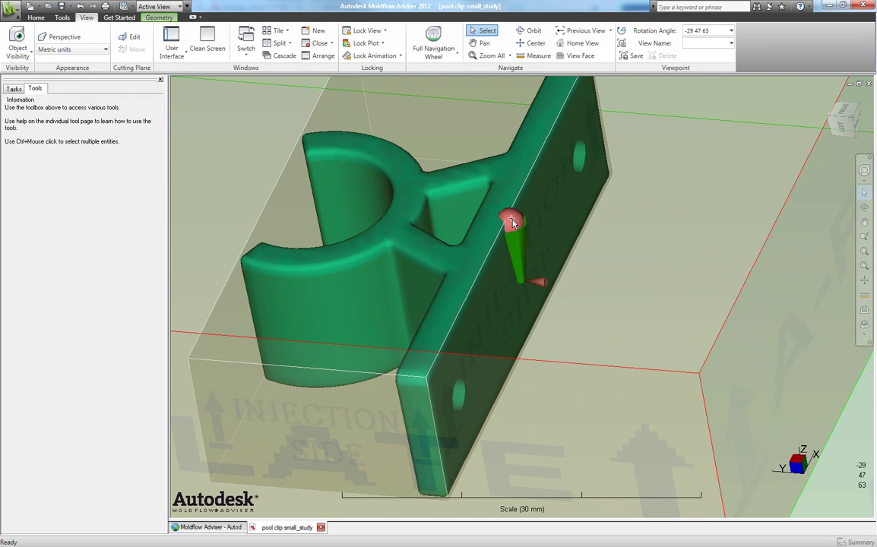
- Select the gate and change its injection point Y coordinate to -17
click(513, 221)
middle_drag(245, 177, 373, 213)
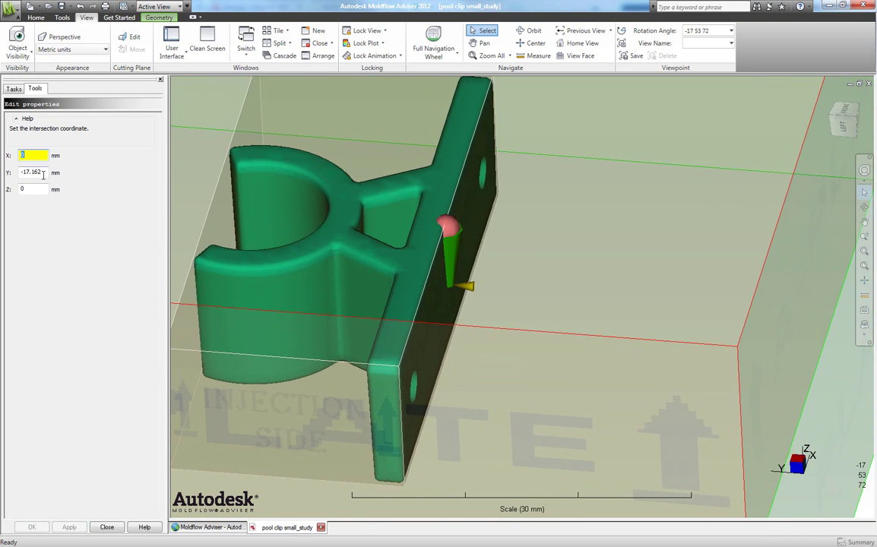
middle_drag(190, 187, 411, 208)
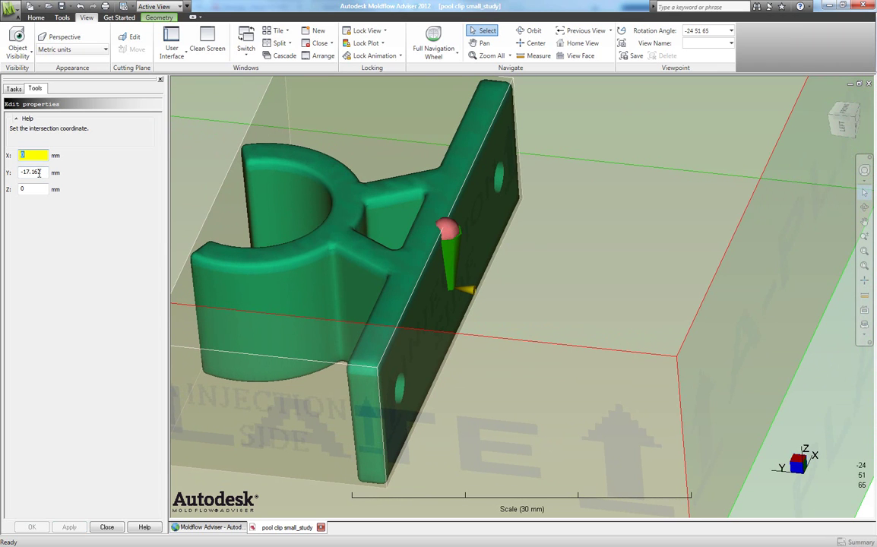
drag(42, 172, 28, 173)
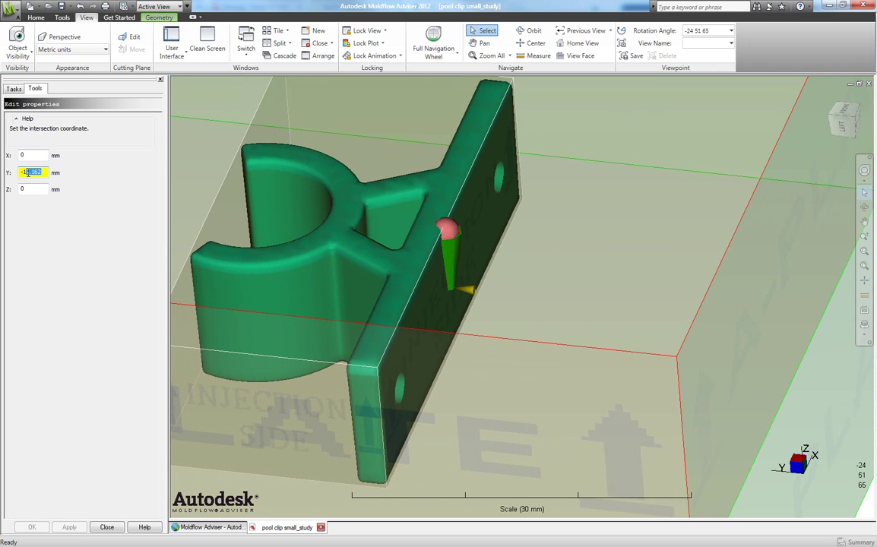
click(27, 173)
drag(44, 173, 25, 173)
text(-17)
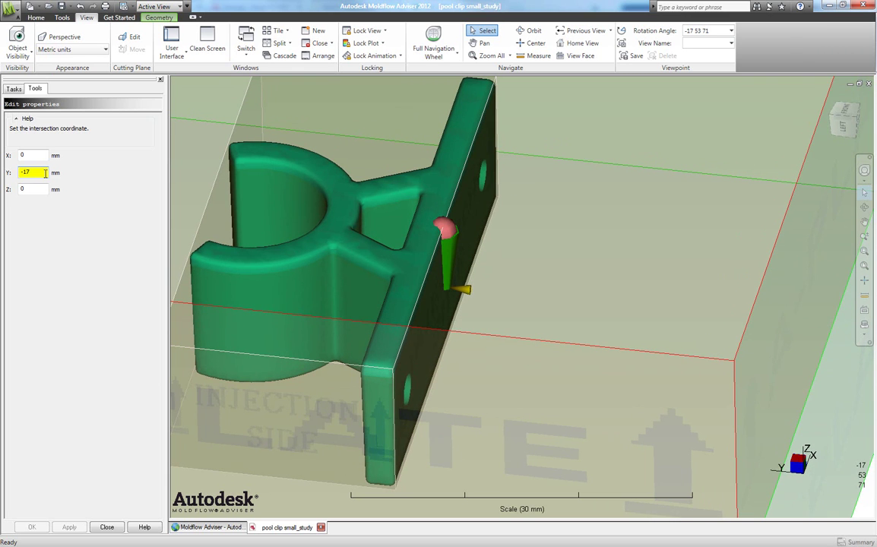
- Correct the gate's Y coordinate to -23 mm and close the coordinate editor
drag(45, 173, 20, 173)
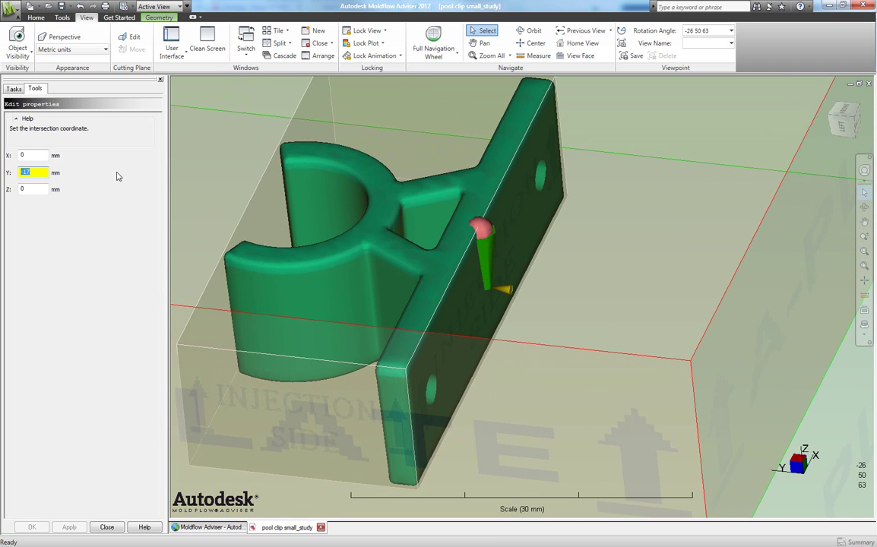
text(23)
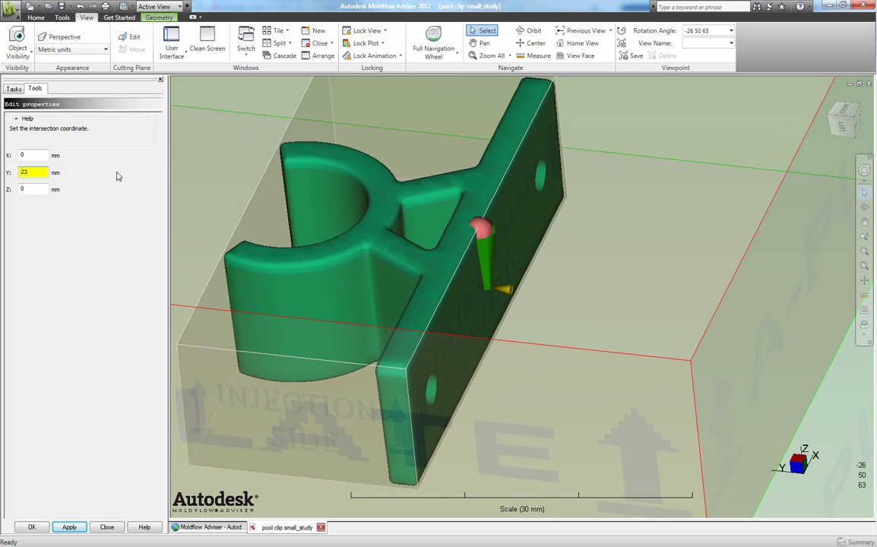
key(Return)
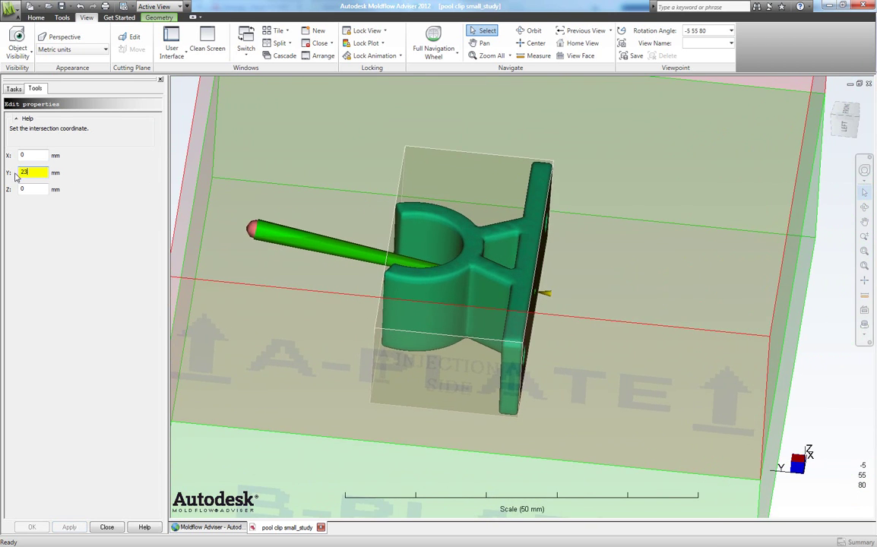
text(-)
key(Return)
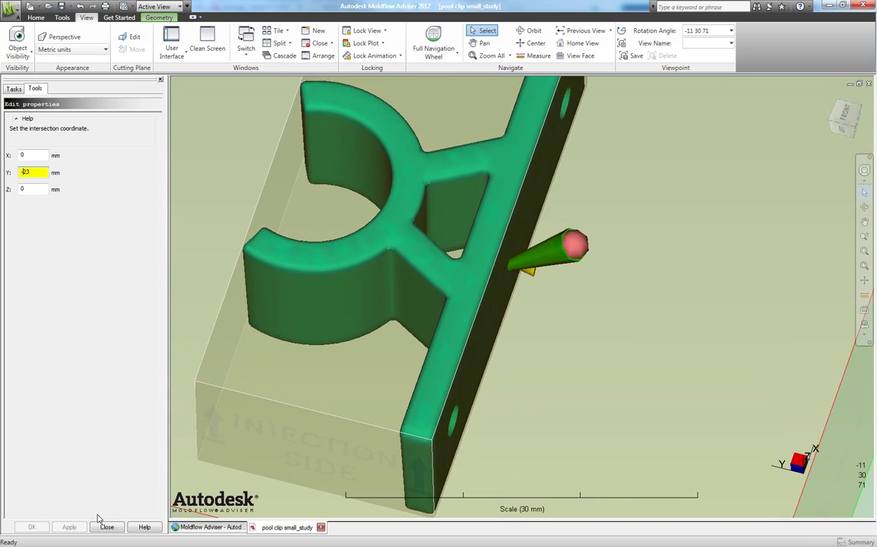
key(Escape)
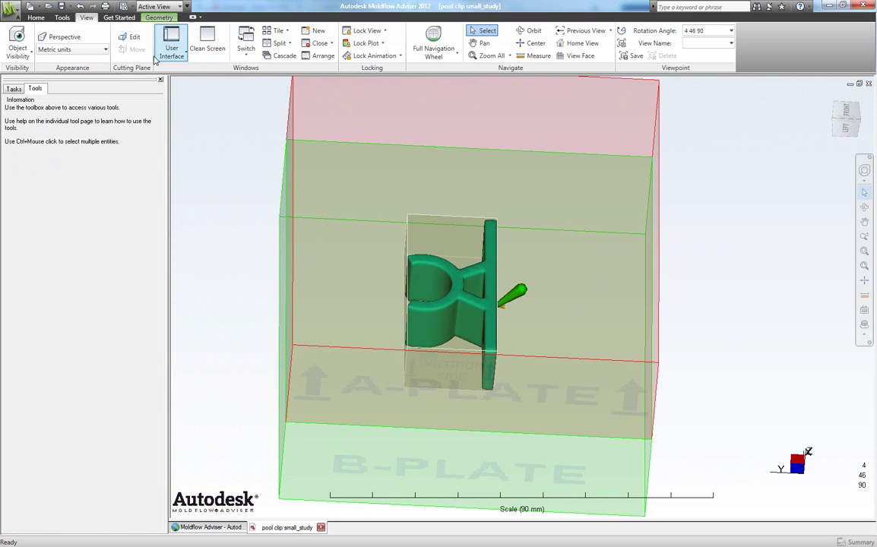
- Start a new runner with a Cold, Circular section of 5 mm diameter
click(156, 17)
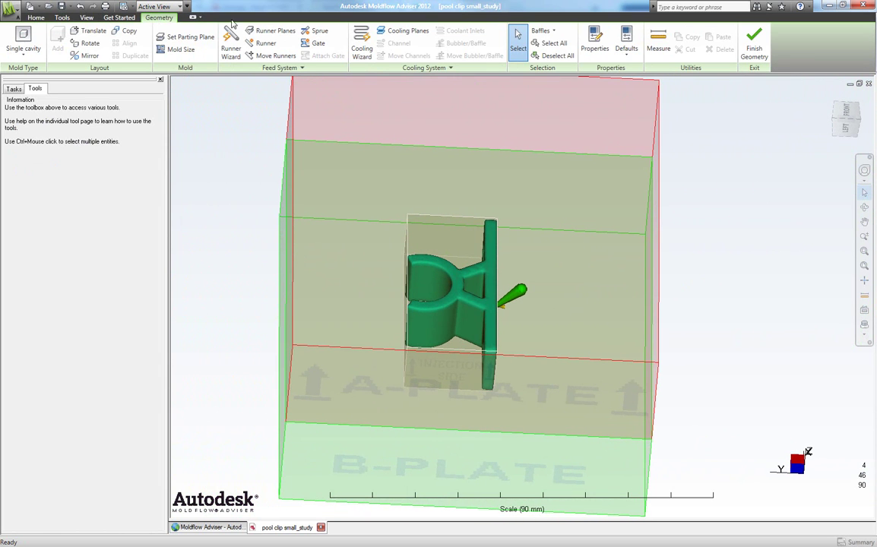
click(266, 43)
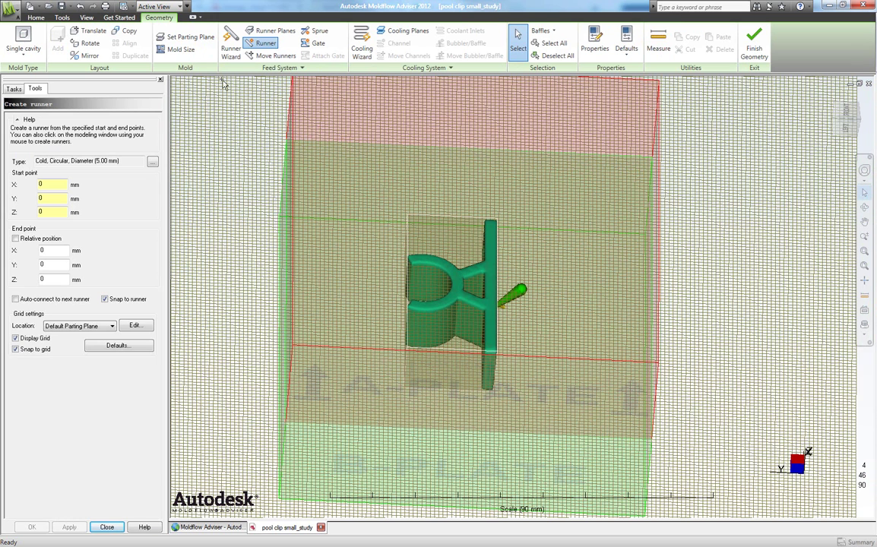
click(153, 164)
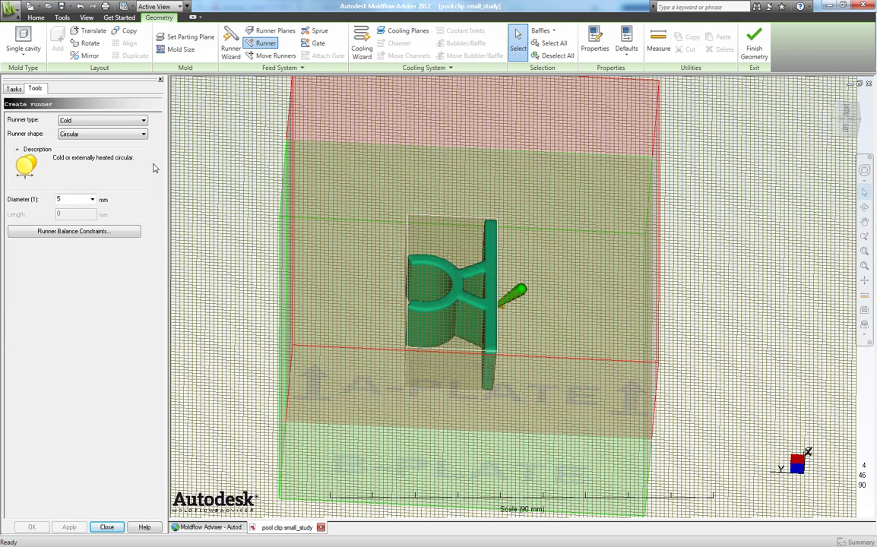
click(92, 122)
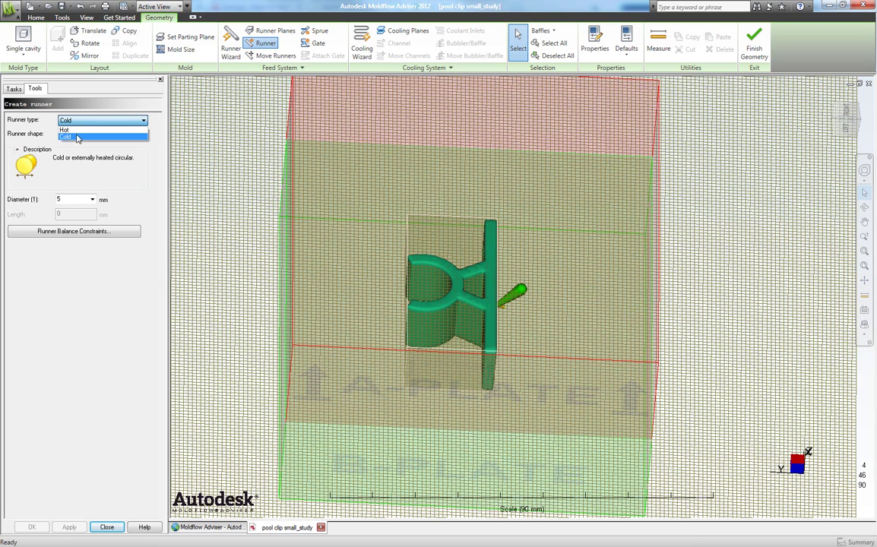
click(69, 138)
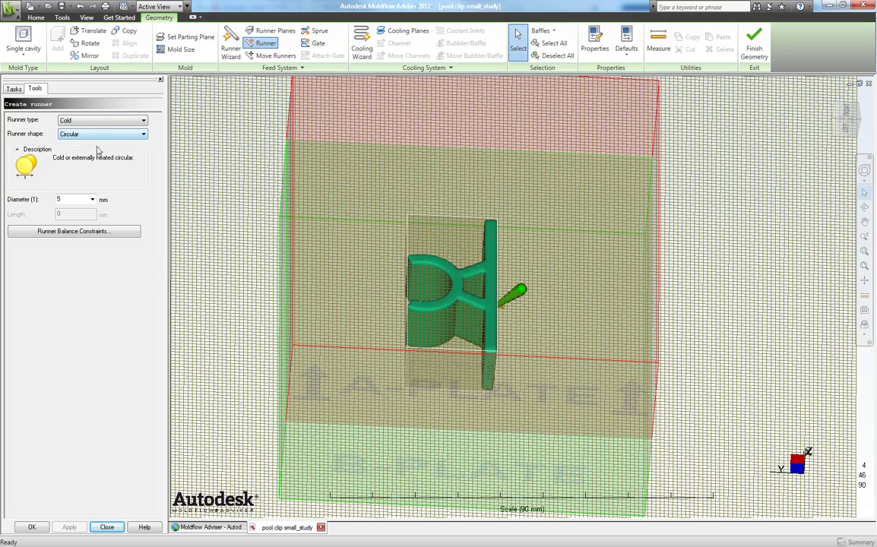
middle_drag(190, 205, 208, 186)
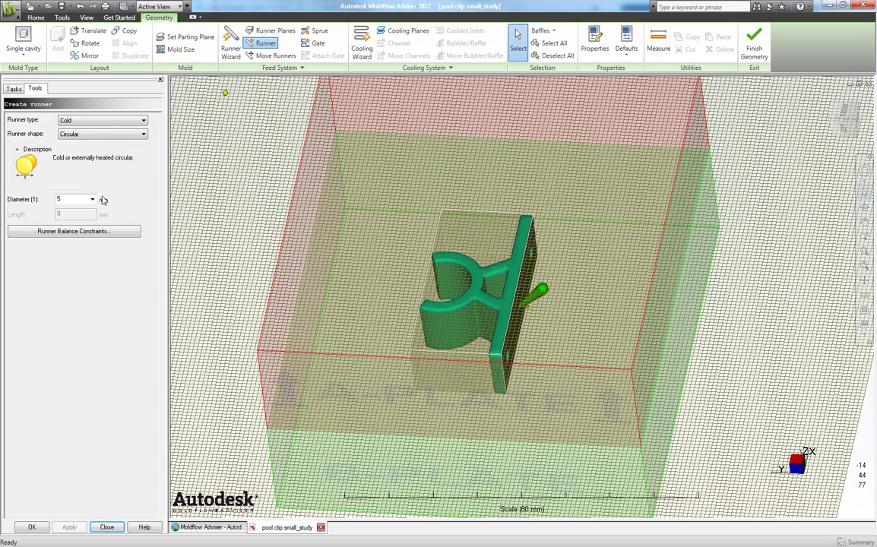
double_click(76, 201)
click(106, 527)
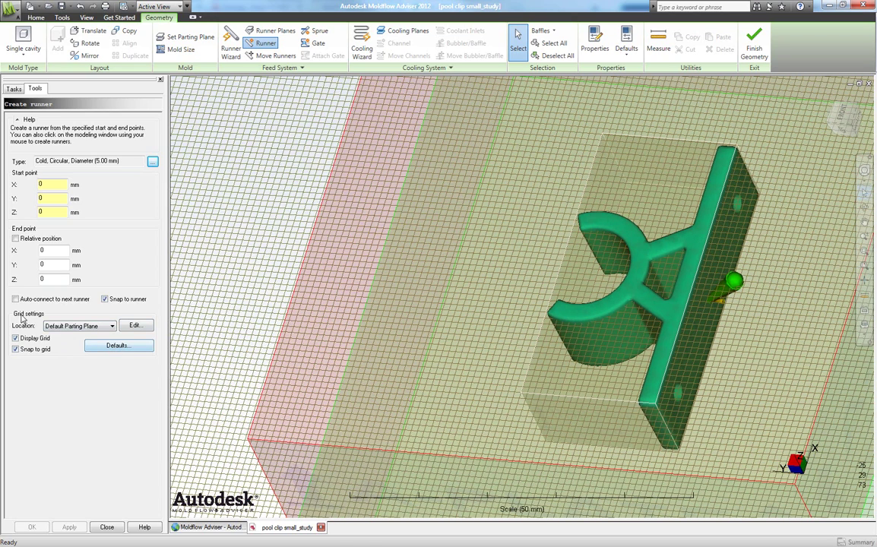
- Review the modeling grid size and leave it unchanged
click(118, 346)
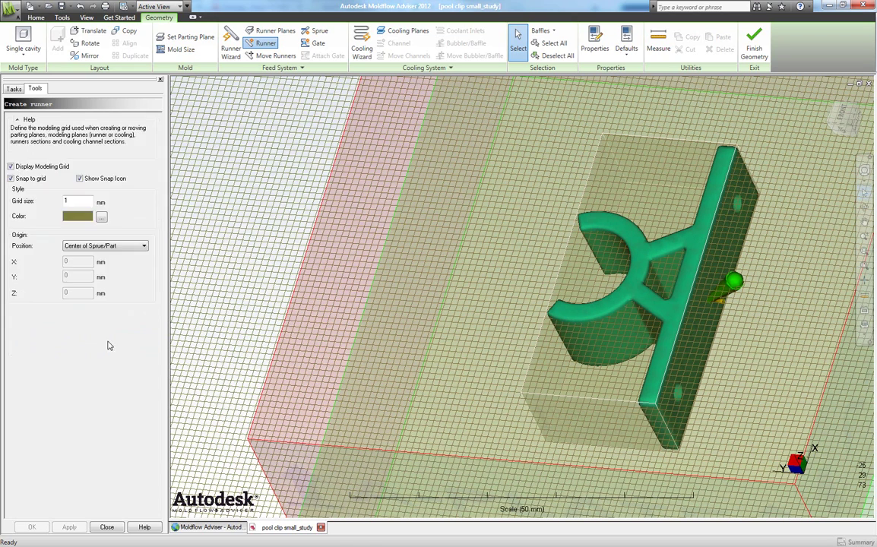
double_click(74, 201)
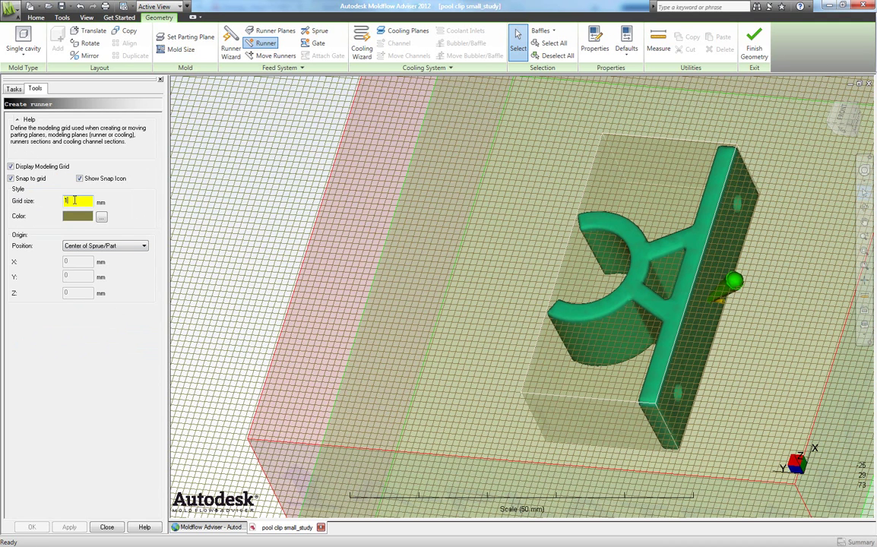
click(108, 528)
- Draw the 5 mm runner straight outward from the gate's outer end
middle_drag(365, 178, 642, 276)
click(650, 280)
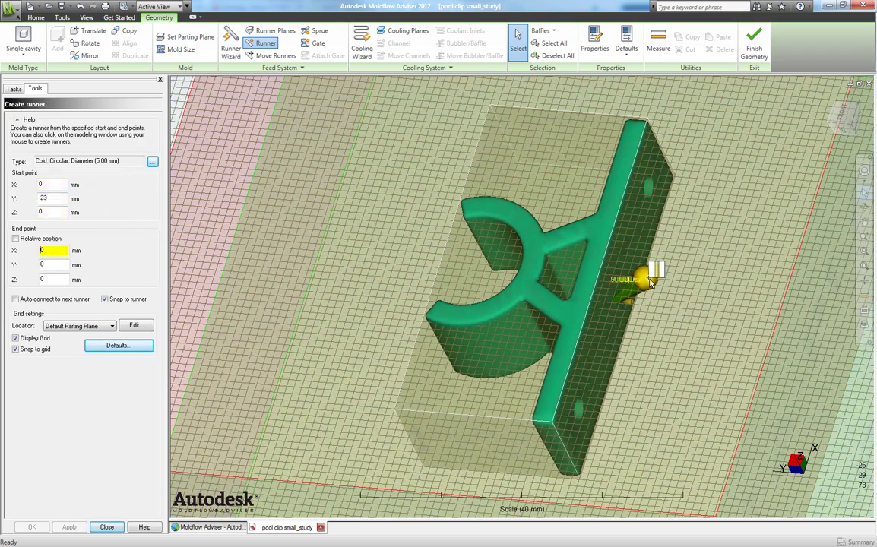
click(779, 292)
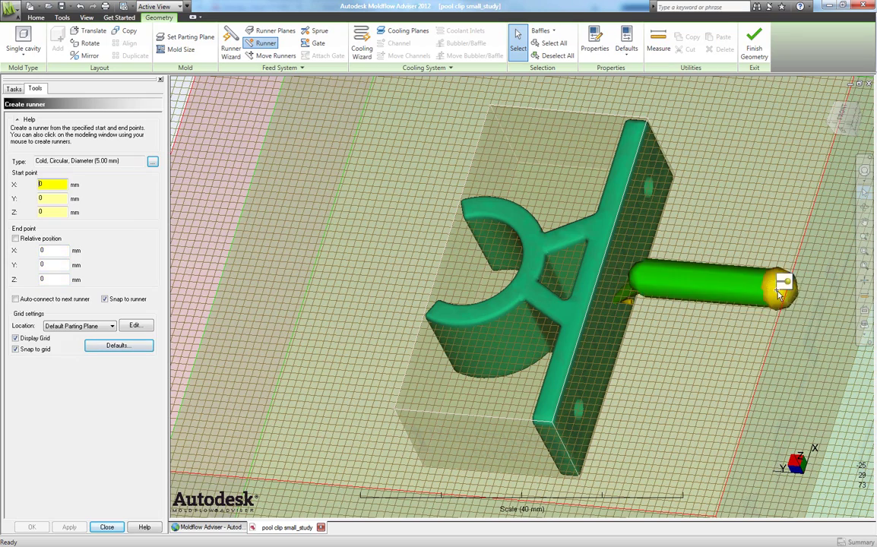
click(114, 527)
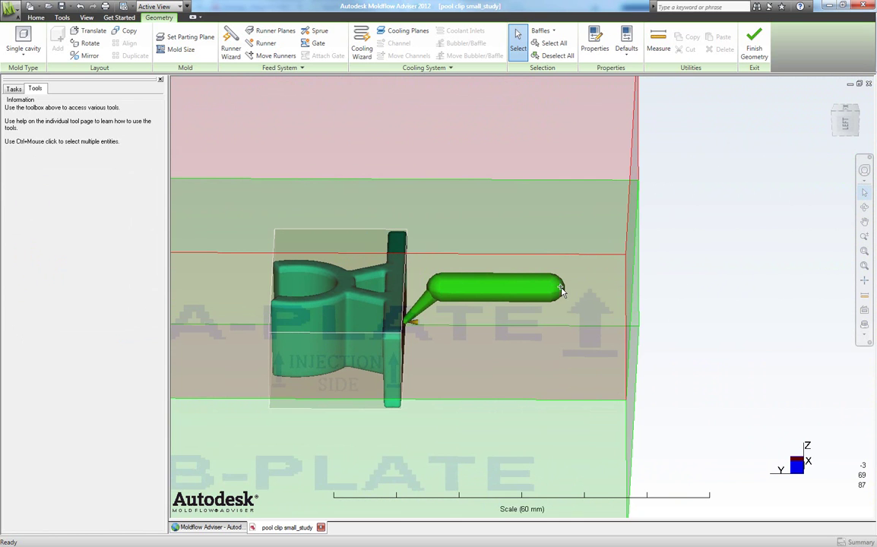
- Move the runner's outer end point to X 0, Y -40, Z 0 mm
double_click(559, 291)
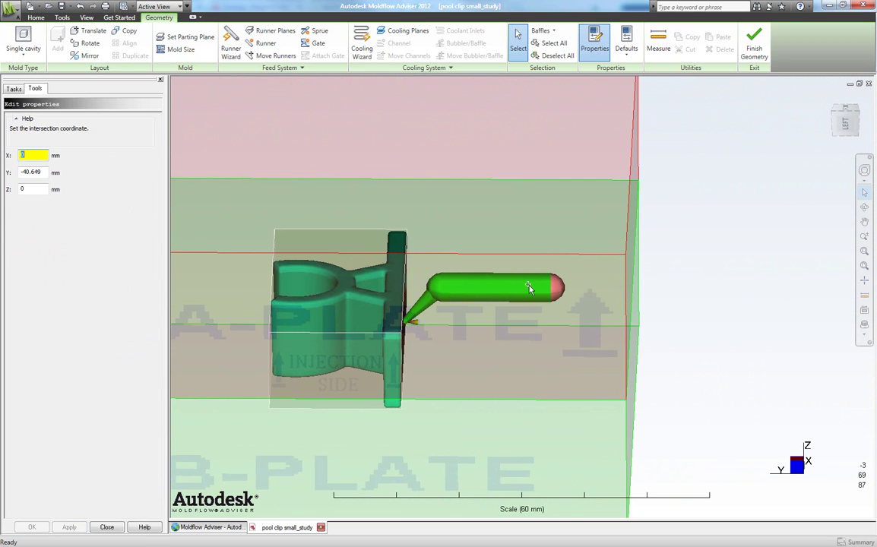
double_click(42, 173)
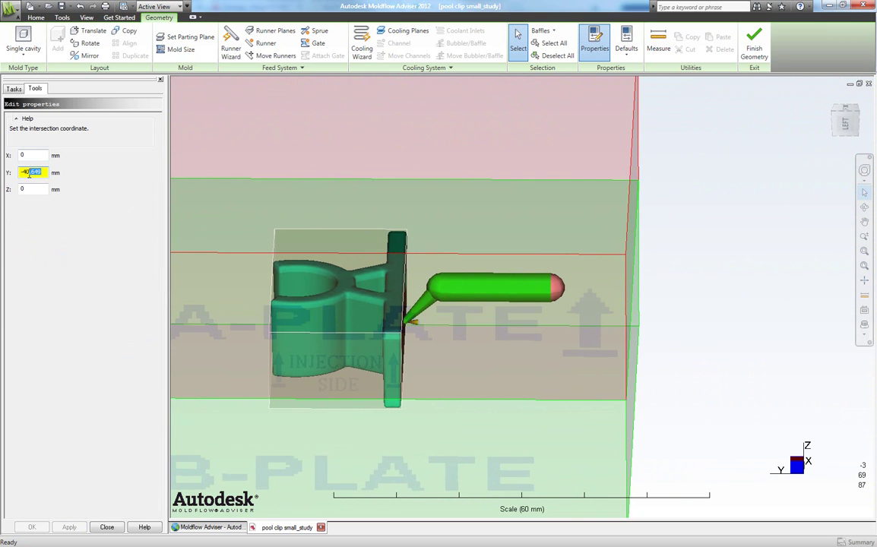
key(BackSpace)
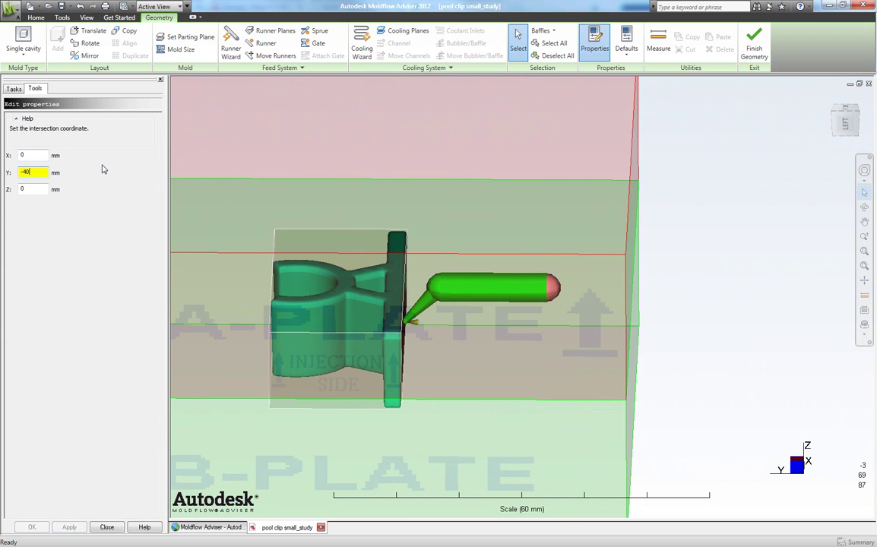
middle_drag(354, 177, 384, 296)
click(106, 528)
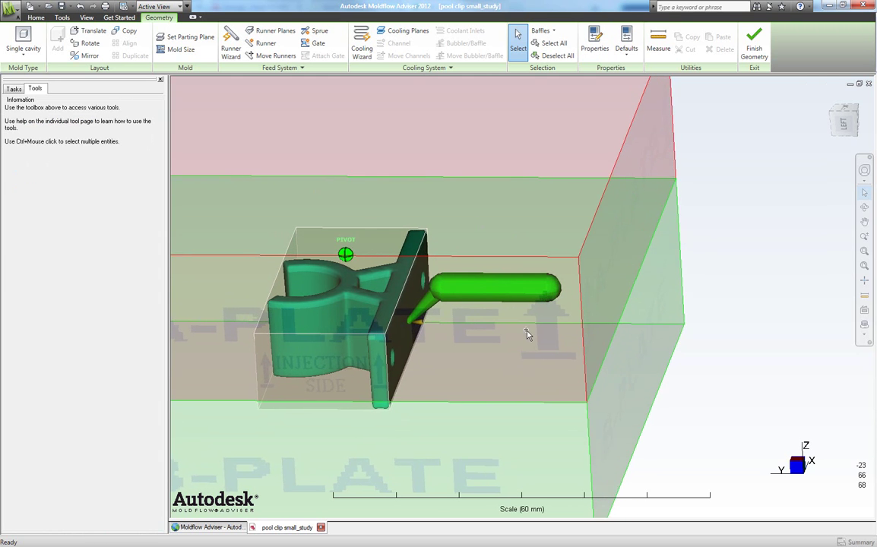
mouse_move(524, 330)
middle_down()
mouse_move(502, 304)
mouse_move(513, 288)
mouse_move(476, 274)
mouse_move(443, 180)
mouse_move(466, 182)
mouse_move(460, 166)
mouse_move(361, 114)
middle_up()
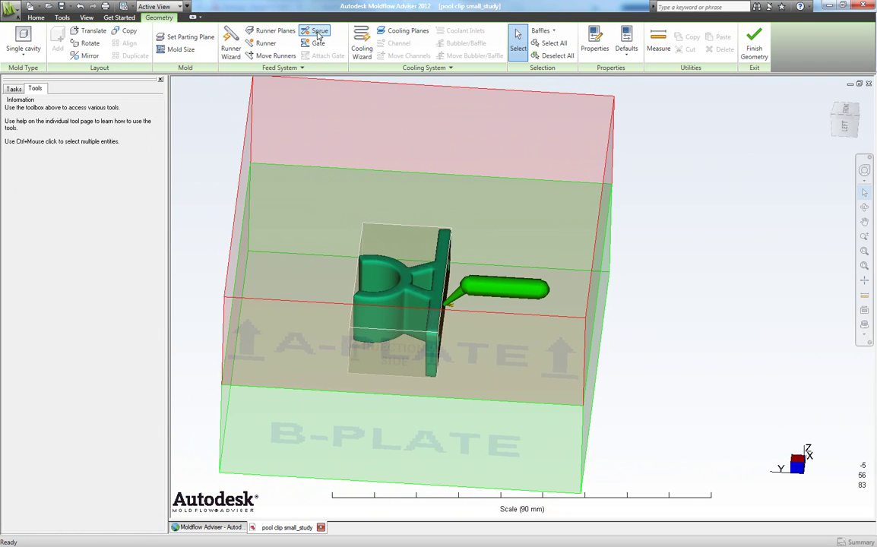
- Add a 25 mm cold circular tapered sprue at drop point X 0, Y -40
click(317, 34)
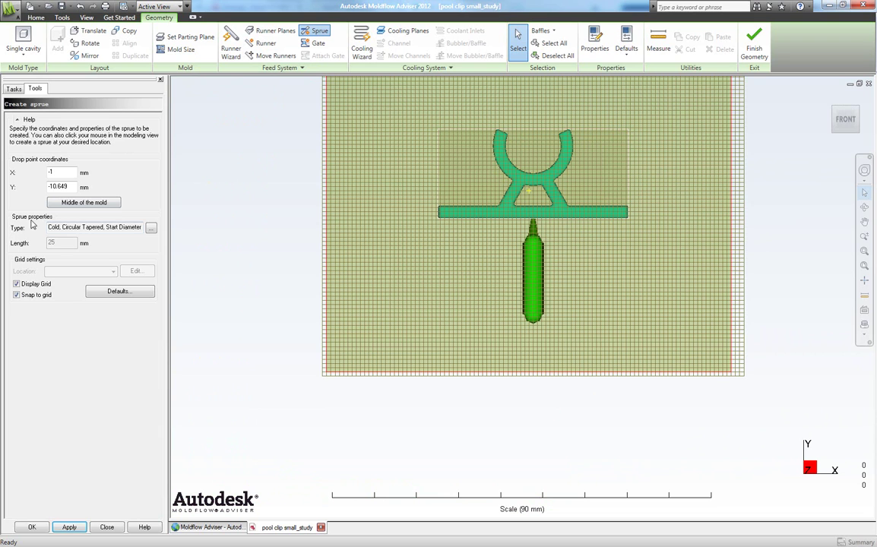
click(151, 231)
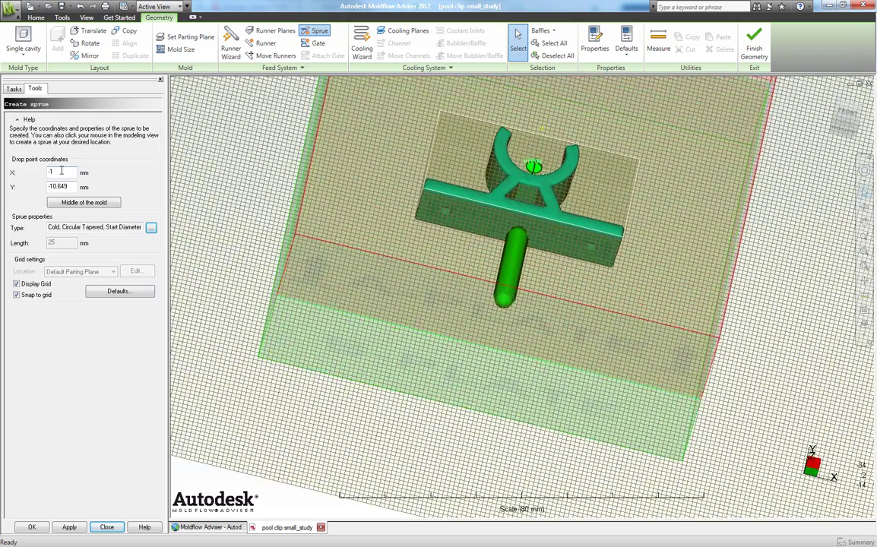
double_click(66, 171)
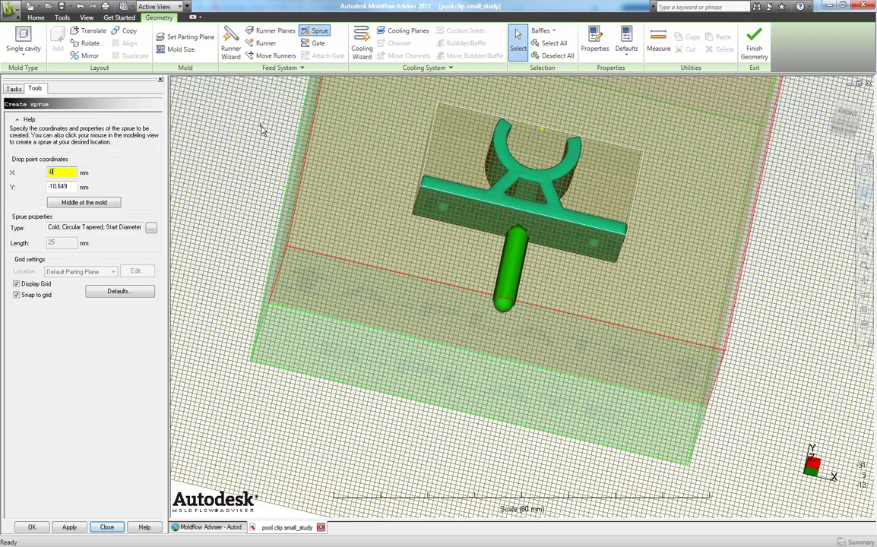
double_click(69, 186)
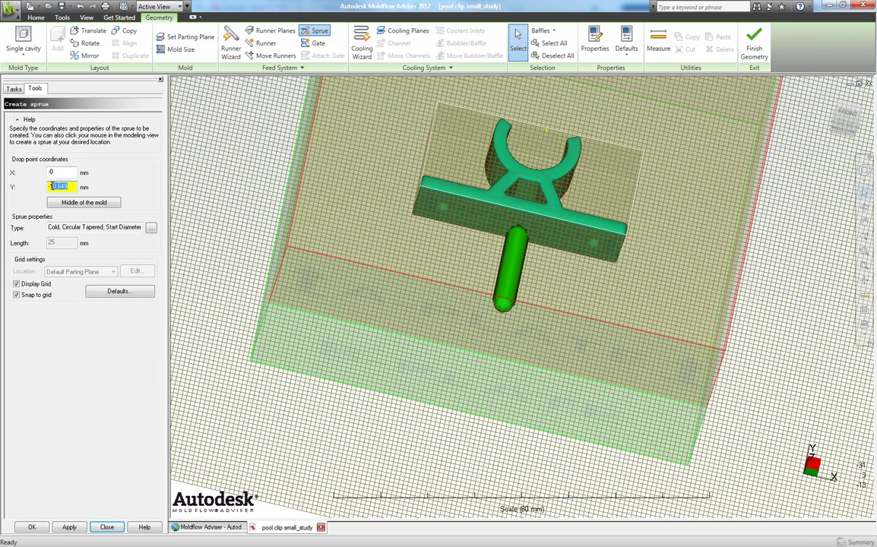
text(-40)
click(69, 528)
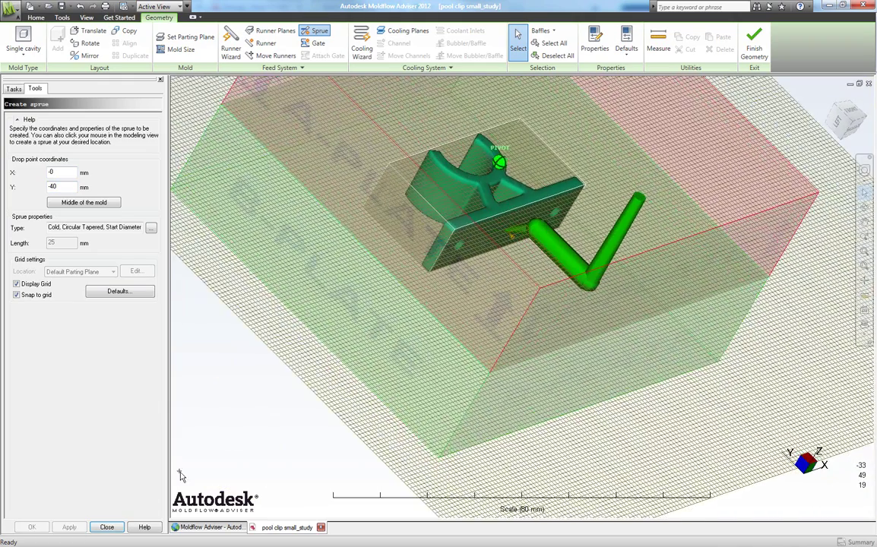
click(107, 528)
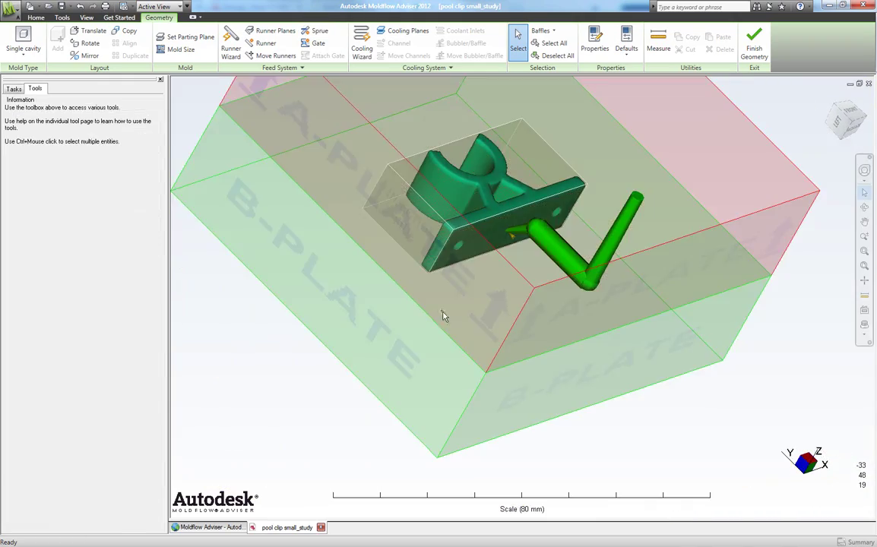
- Change the horizontal runner's diameter from 5 mm to 4 mm
mouse_move(489, 304)
middle_down()
mouse_move(582, 247)
mouse_move(519, 255)
middle_up()
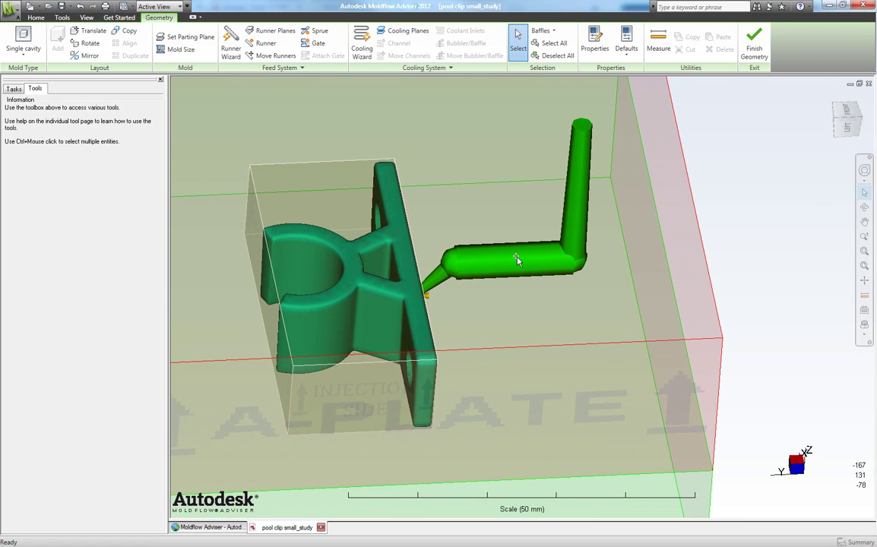
double_click(510, 264)
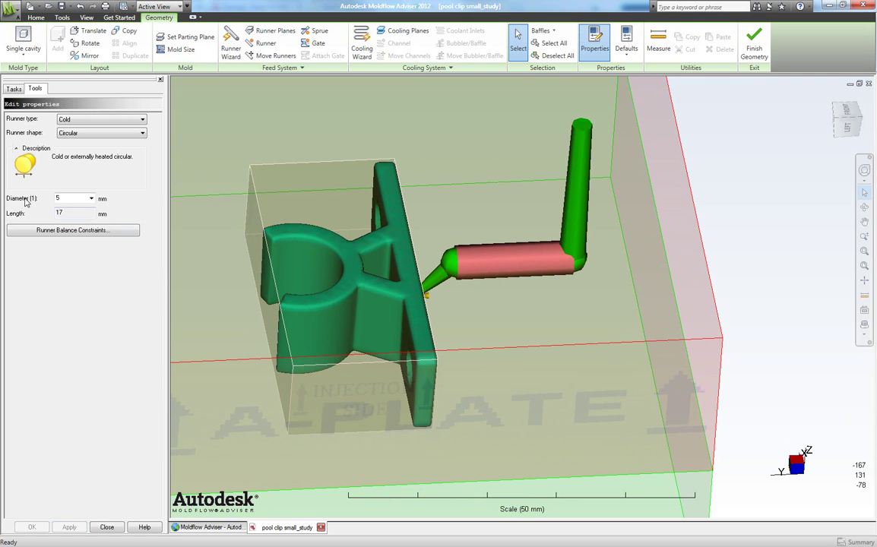
double_click(67, 200)
middle_drag(350, 176, 390, 174)
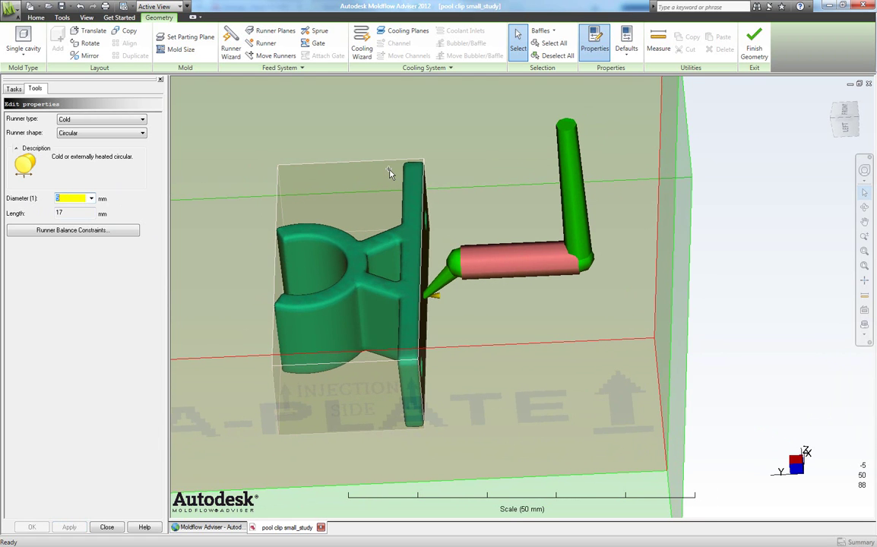
text(4)
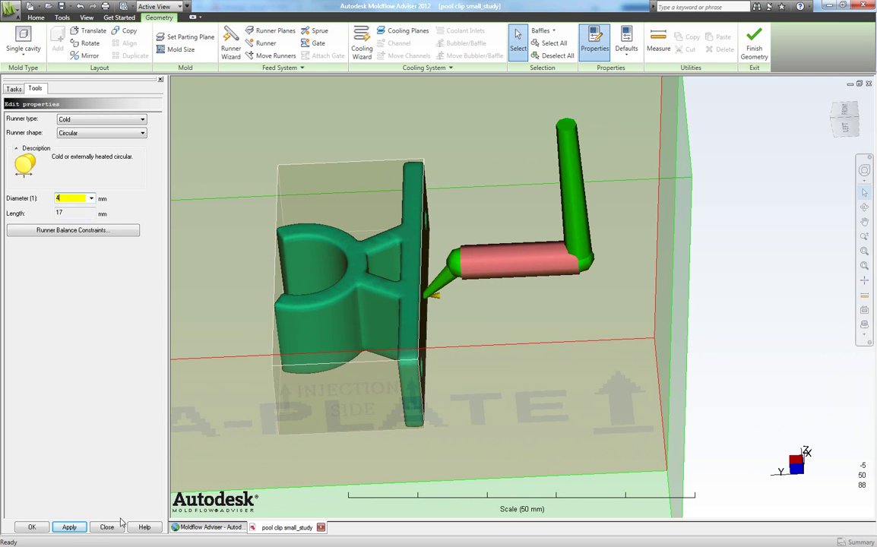
click(71, 530)
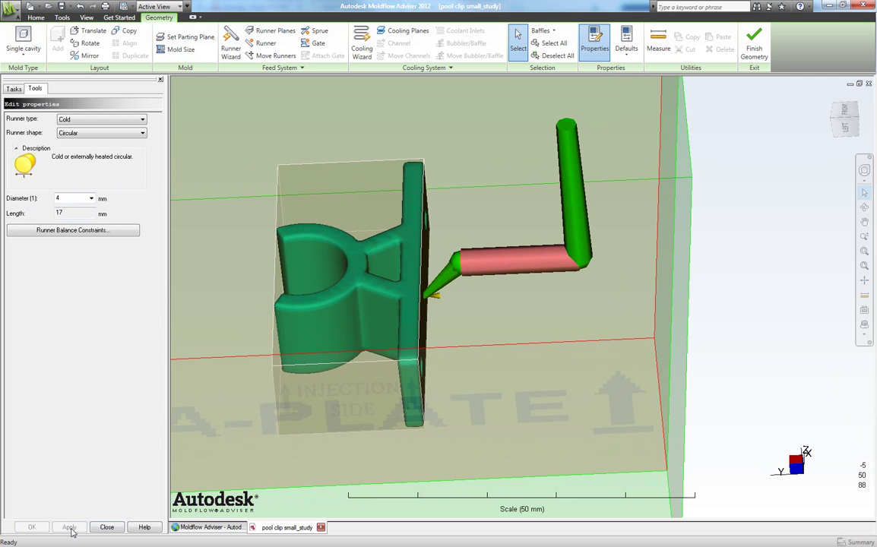
click(106, 527)
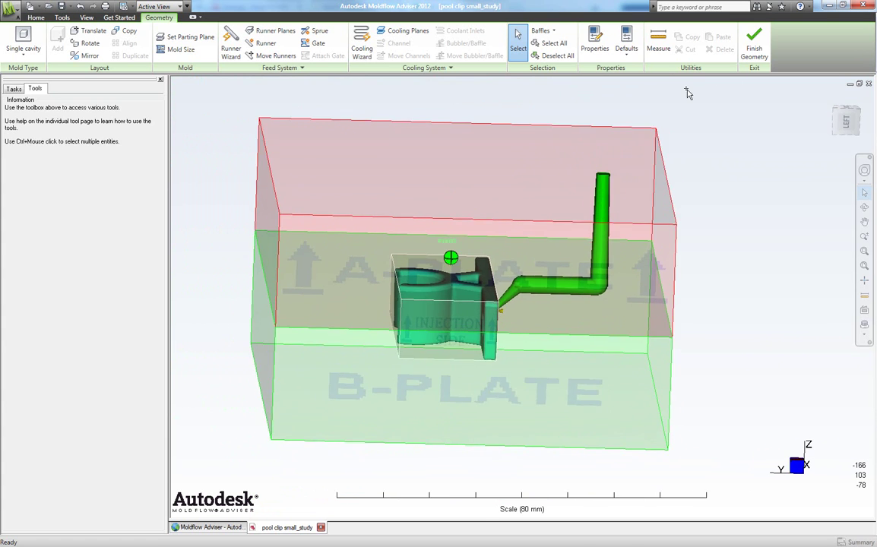
- Finish the geometry and run the pre-analysis check, dismissing the ready-for-analysis message
click(753, 52)
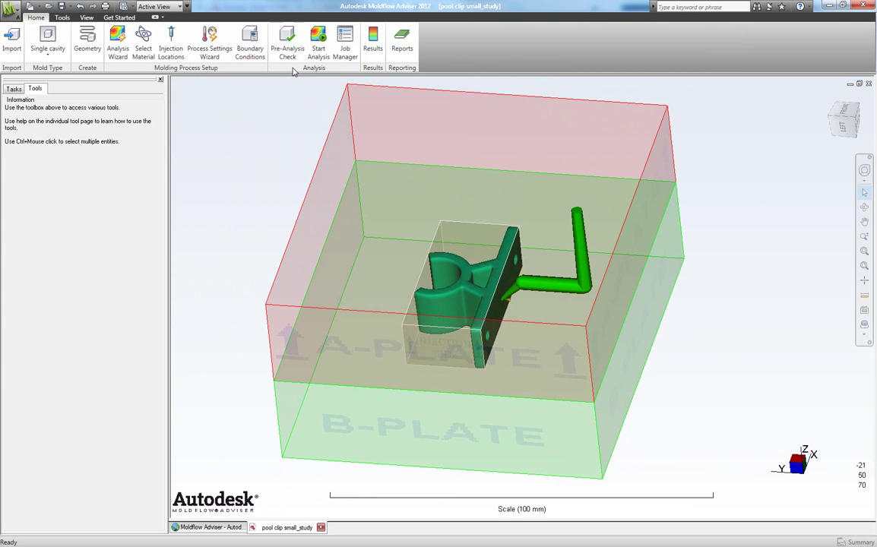
click(288, 41)
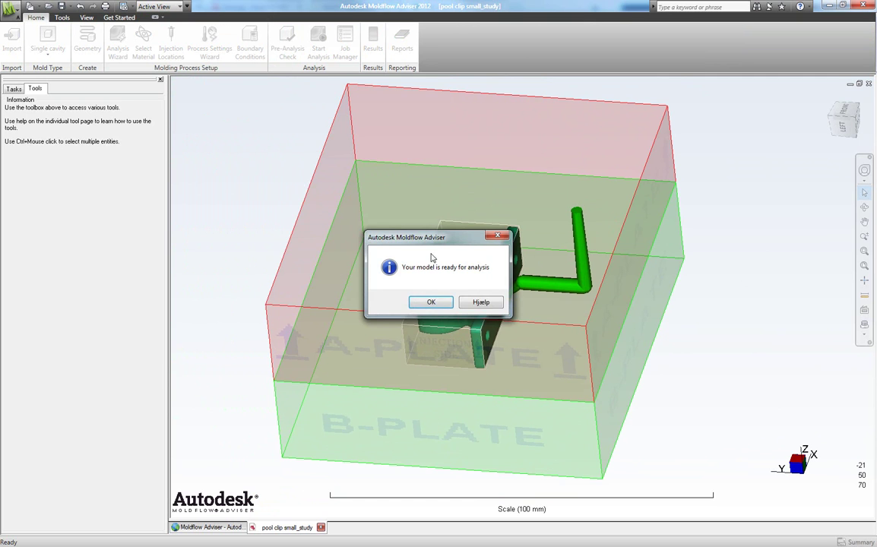
drag(423, 242, 292, 164)
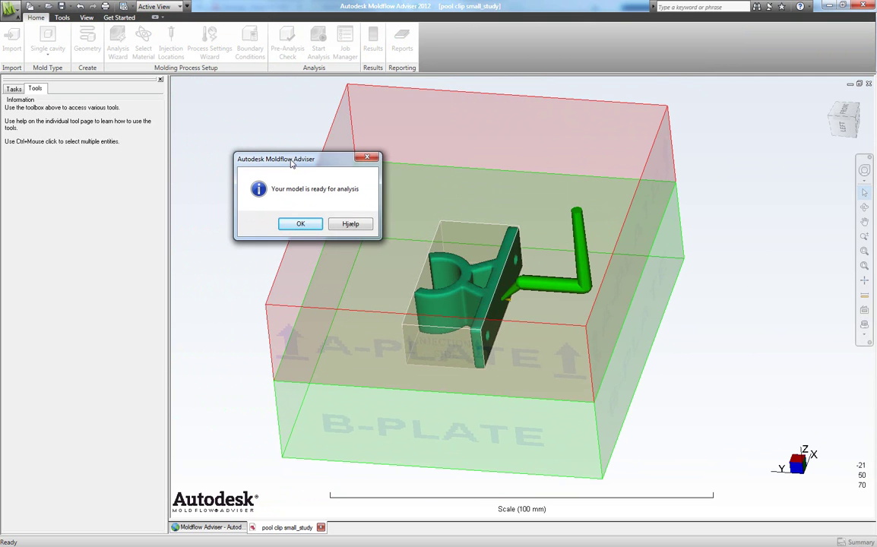
click(302, 225)
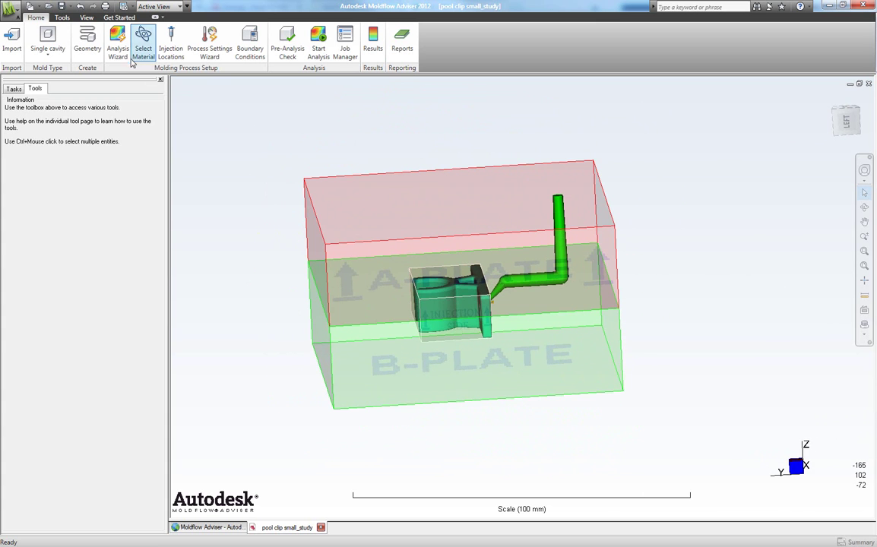
- Set the analysis sequence to Fill+Pack plus Warp and advance to the Generic POM material page
click(119, 58)
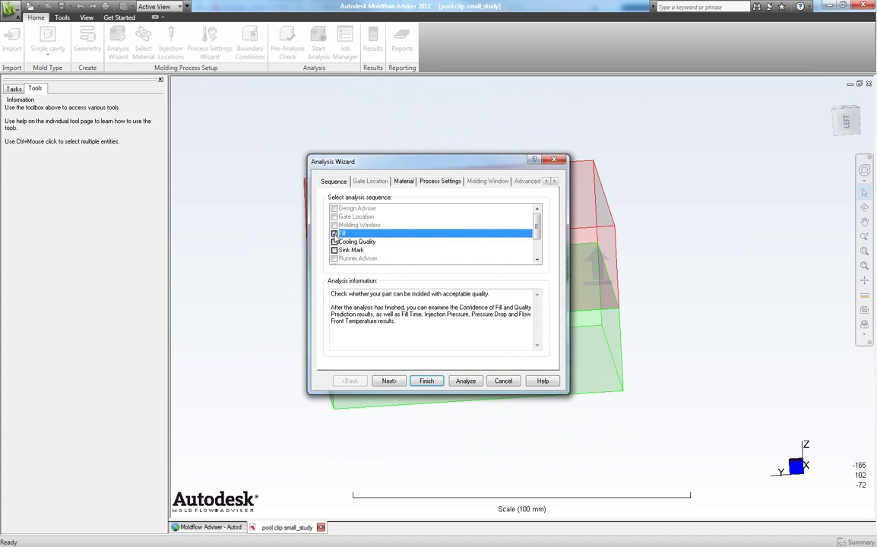
click(335, 234)
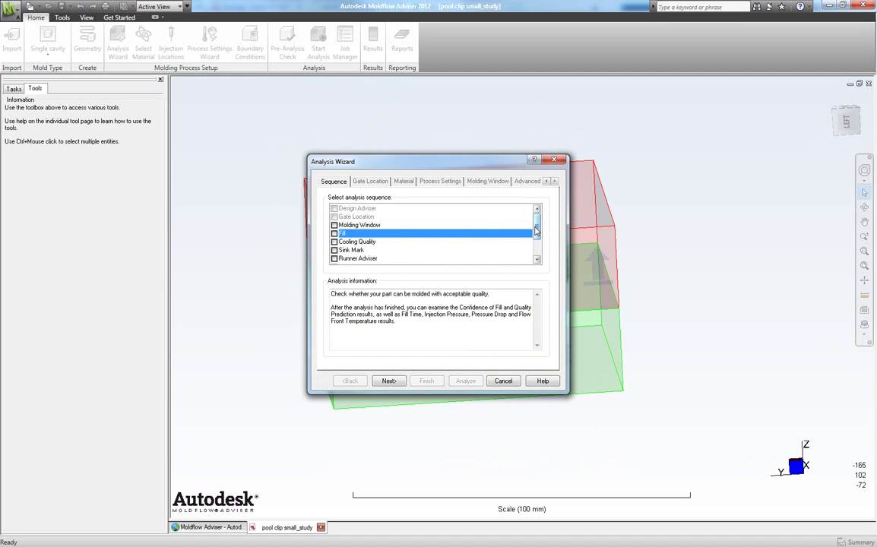
drag(536, 222, 537, 254)
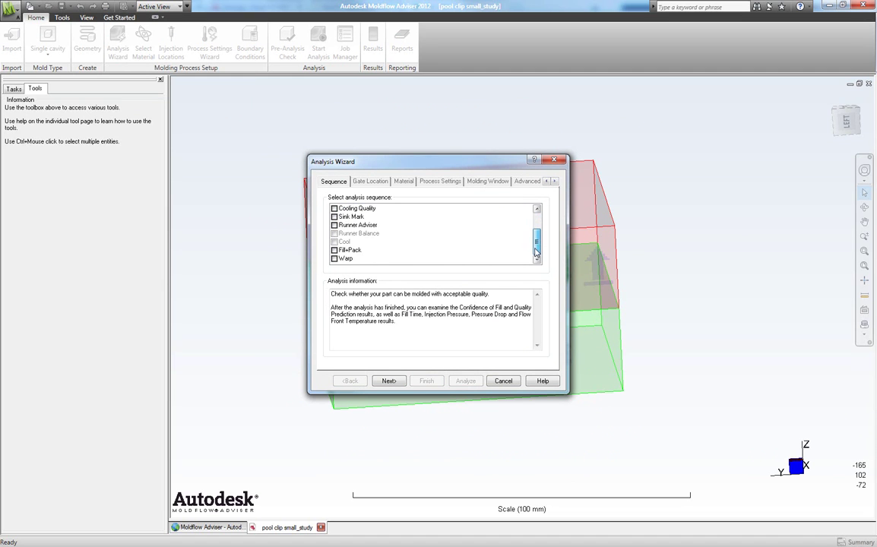
click(334, 259)
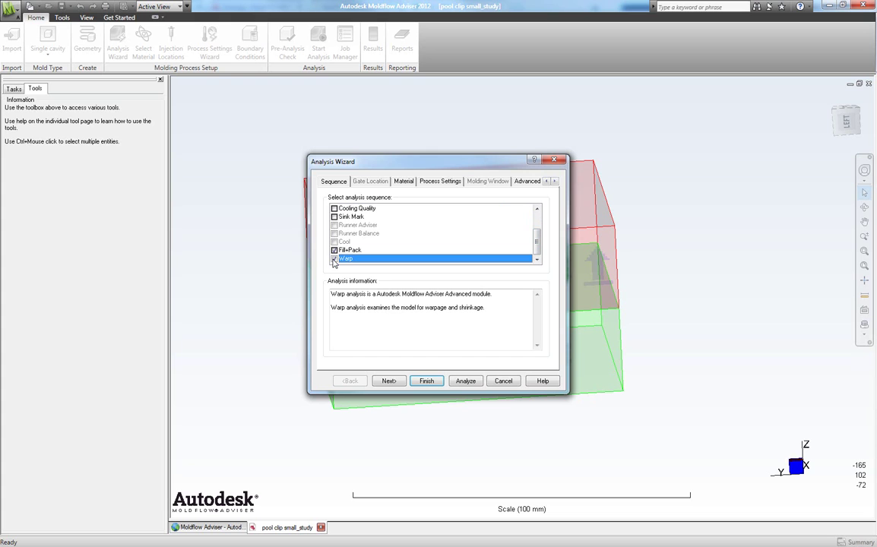
click(389, 382)
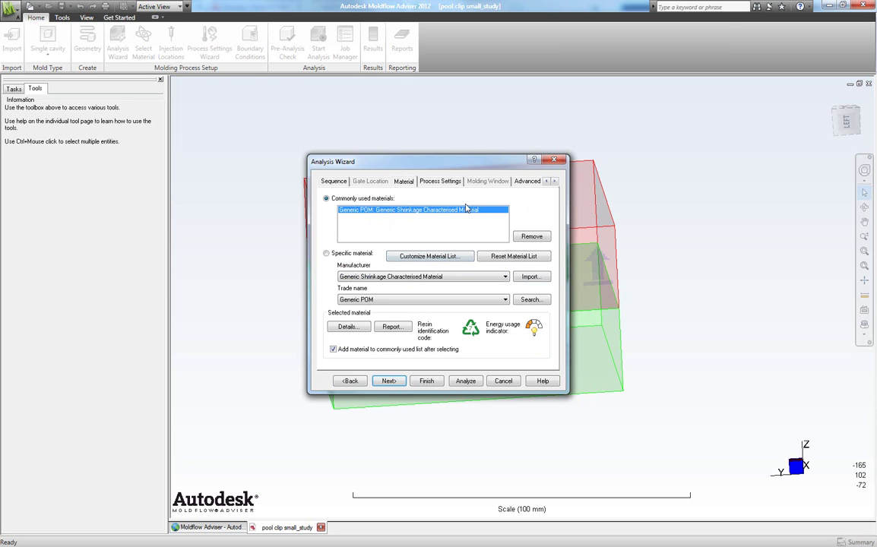
- Advance to Process Settings (mold 90 °C, melt 210 °C, 180 MPa limit) and move the wizard aside to show the part
click(389, 383)
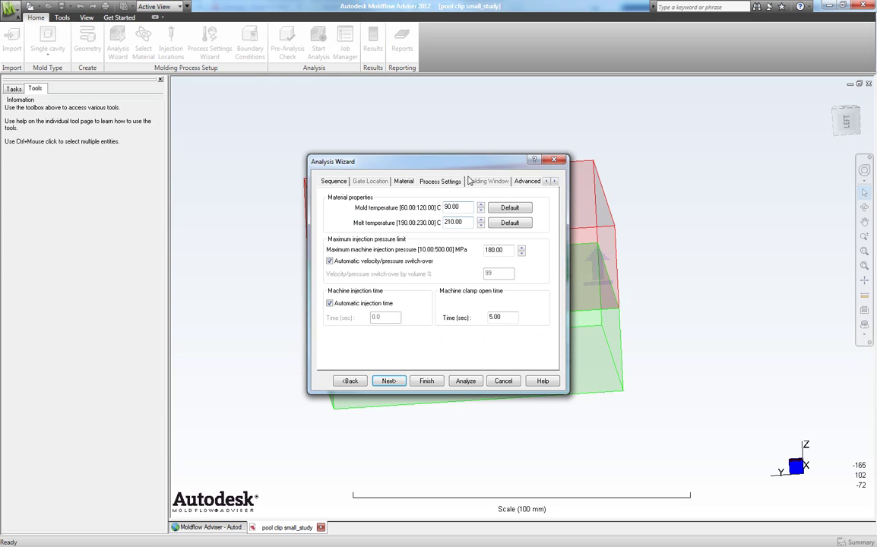
drag(465, 161, 285, 159)
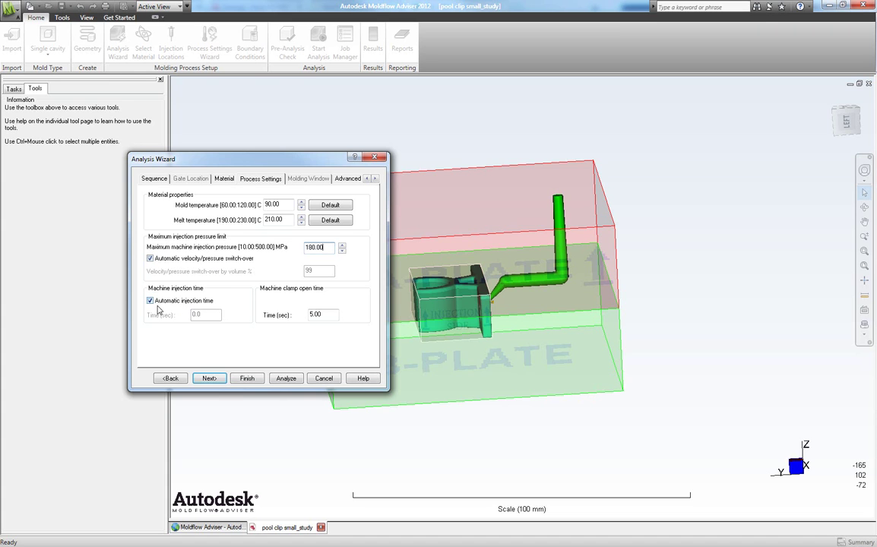
- Step past the Advanced packing profile to the Accuracy options, where high analysis resolution is enabled
click(208, 379)
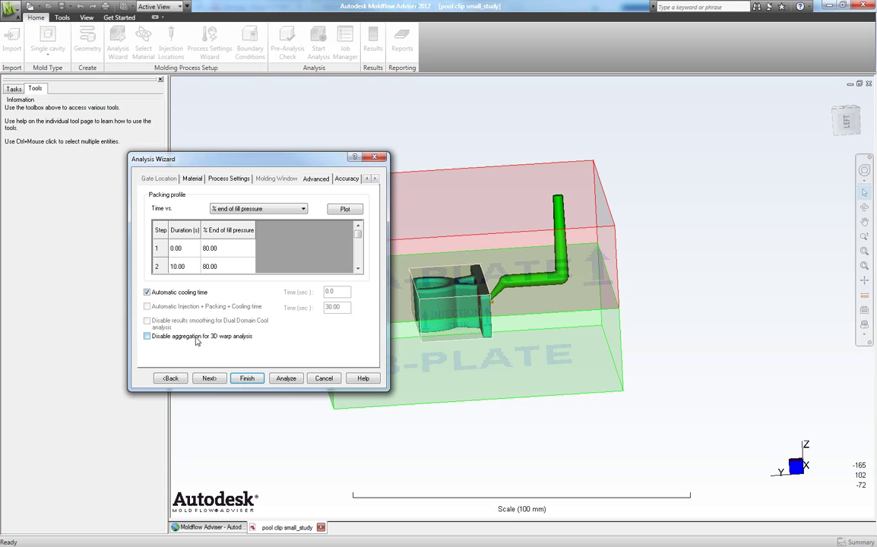
click(210, 380)
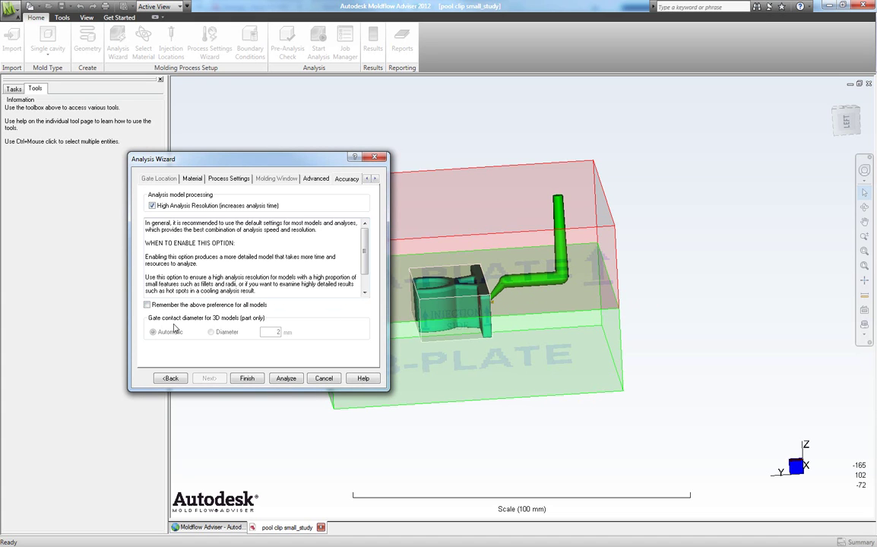
- Run the Fill+Pack+Warp analysis, which gives a warpage indicator with 1.194 mm maximum deflection
click(283, 380)
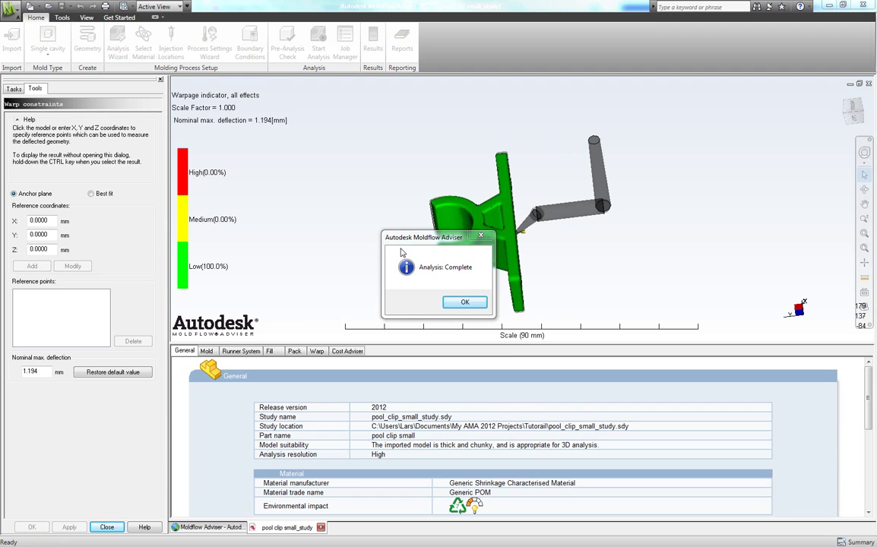
- Dismiss the analysis-complete message and close the Warp constraints panel
drag(422, 244, 352, 130)
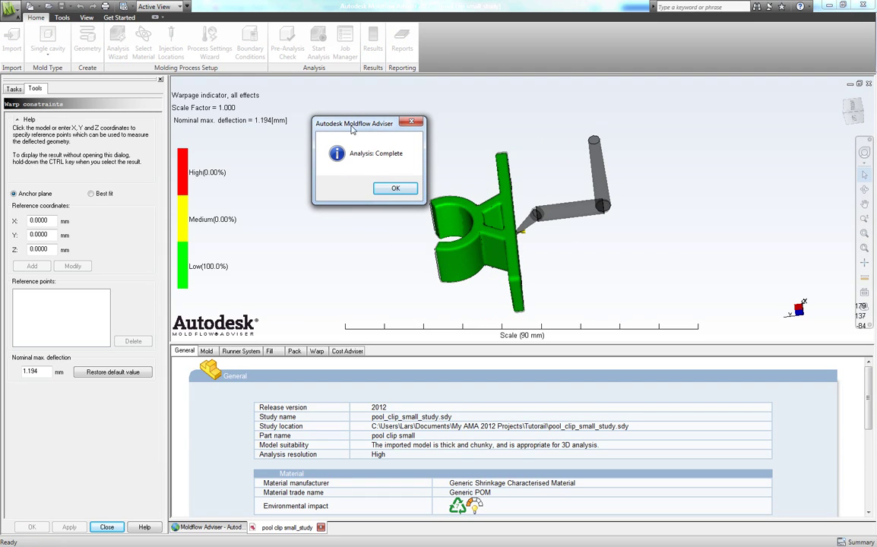
click(395, 190)
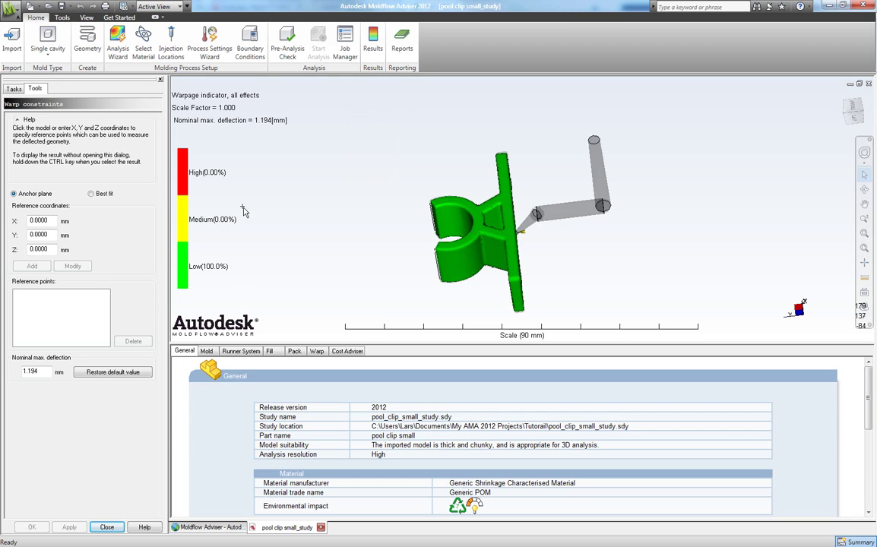
click(107, 532)
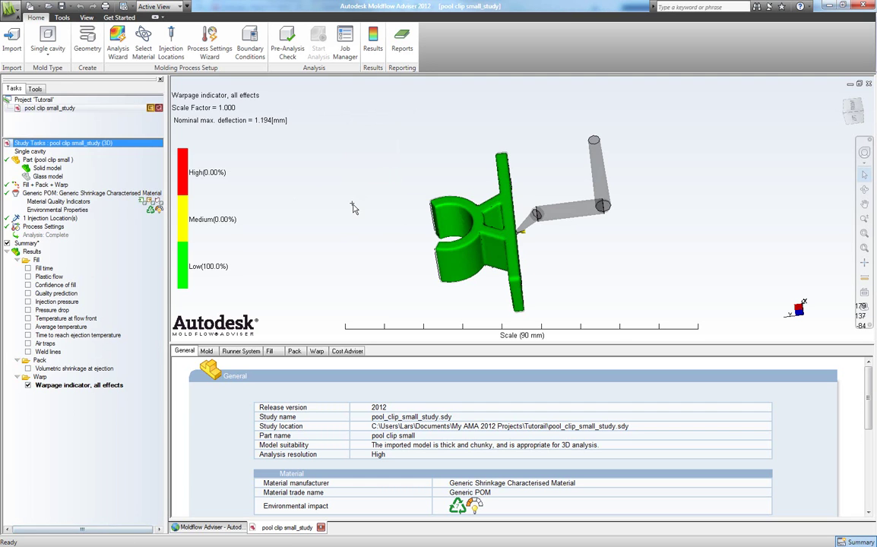
- Show the Fill time result on the part, ranging 0 to 5.486 s
mouse_move(323, 184)
middle_down()
mouse_move(406, 194)
mouse_move(344, 169)
mouse_move(140, 354)
middle_up()
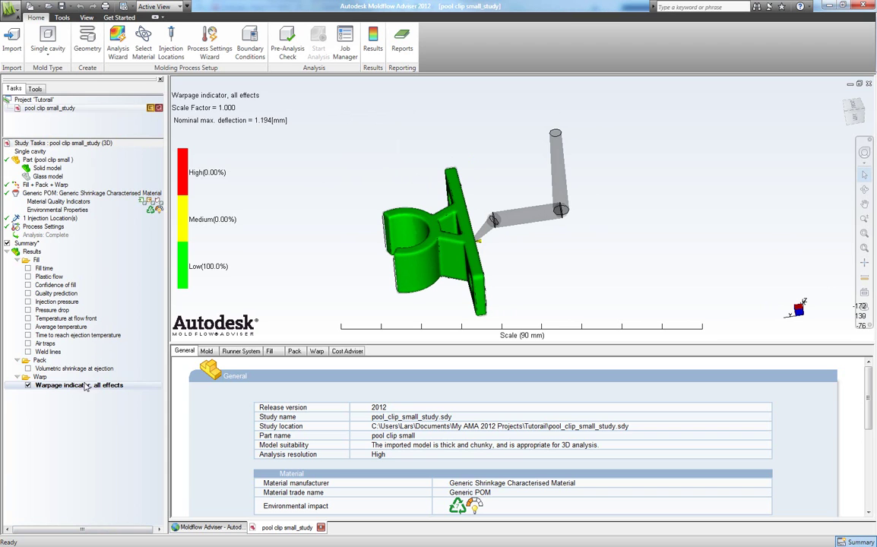
right_click(32, 270)
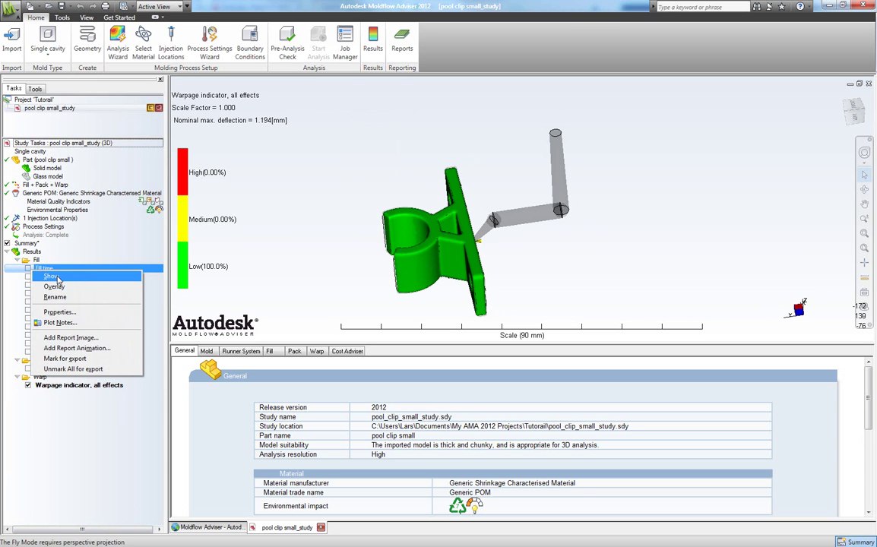
click(64, 280)
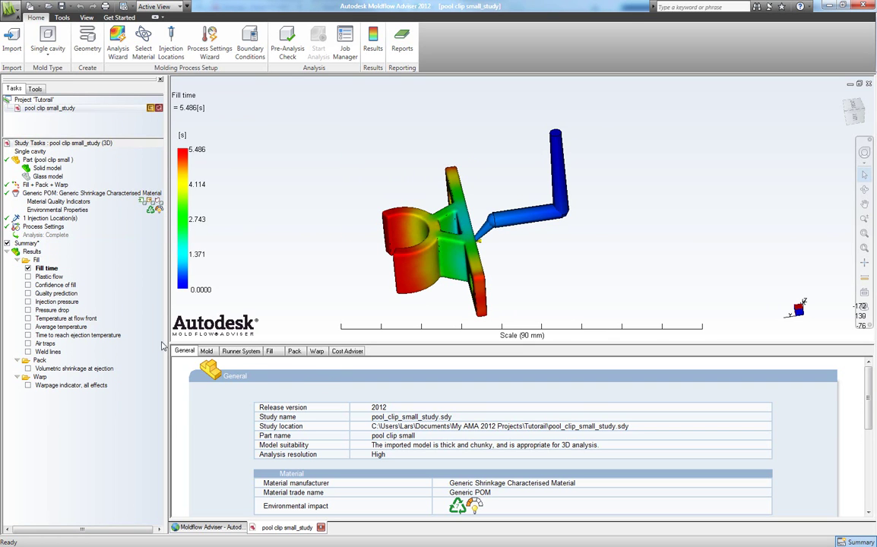
- Hide the Summary report and orbit the fill-time plot toward the gate side
click(6, 243)
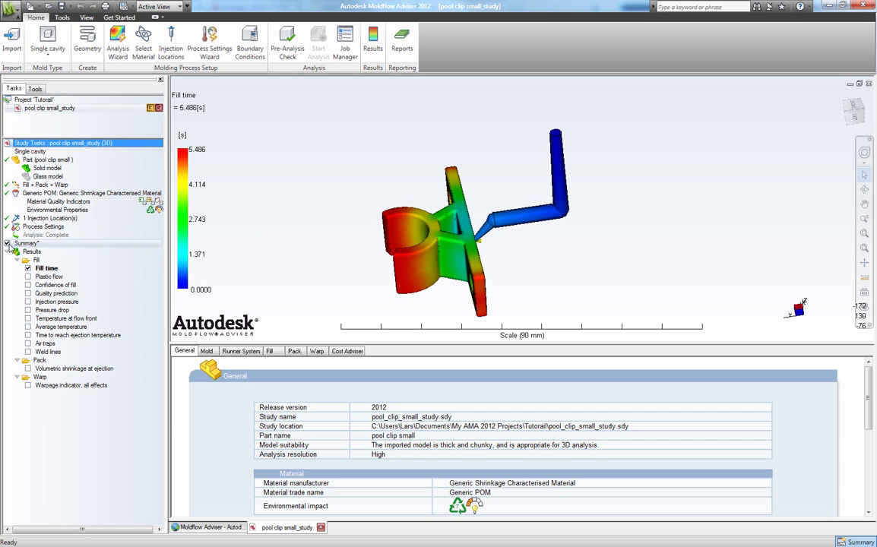
click(6, 243)
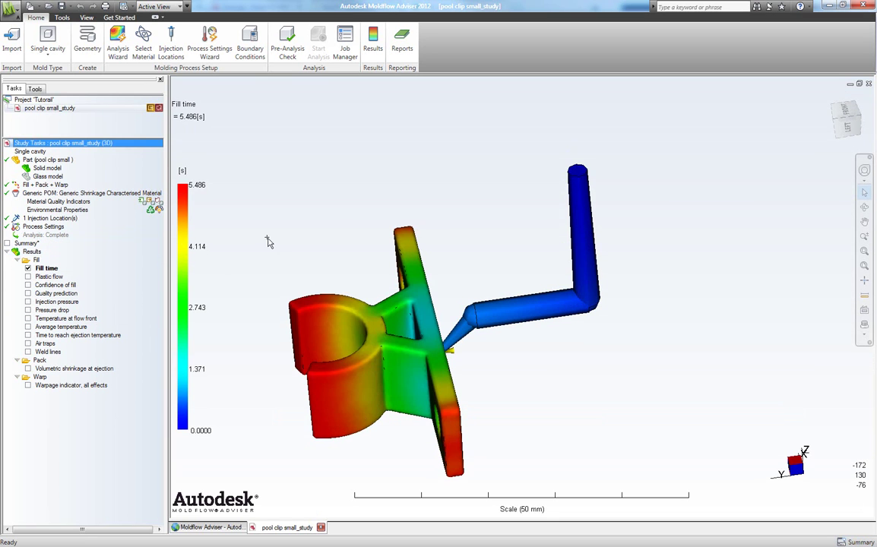
mouse_move(292, 236)
middle_down()
mouse_move(340, 211)
mouse_move(321, 204)
mouse_move(364, 189)
mouse_move(337, 202)
mouse_move(307, 235)
mouse_move(259, 316)
middle_up()
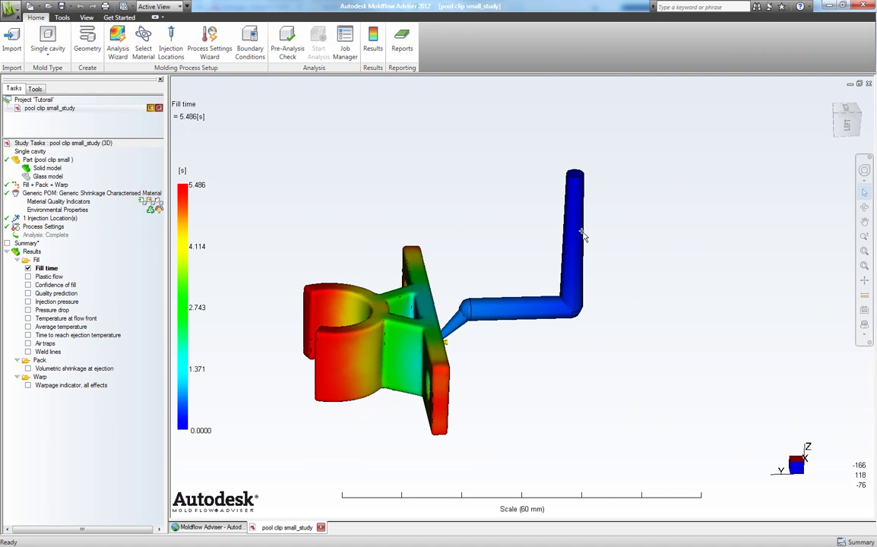
middle_drag(578, 275, 507, 264)
mouse_move(412, 295)
middle_down()
mouse_move(466, 327)
mouse_move(580, 216)
middle_up()
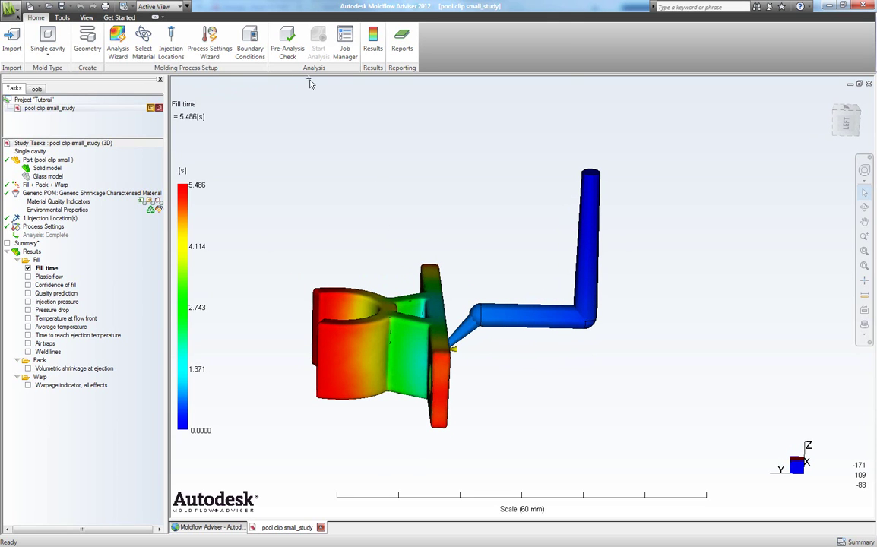
- Play the fill-time animation from the Results ribbon, orbiting as the clip fills to 5.486 s
click(374, 52)
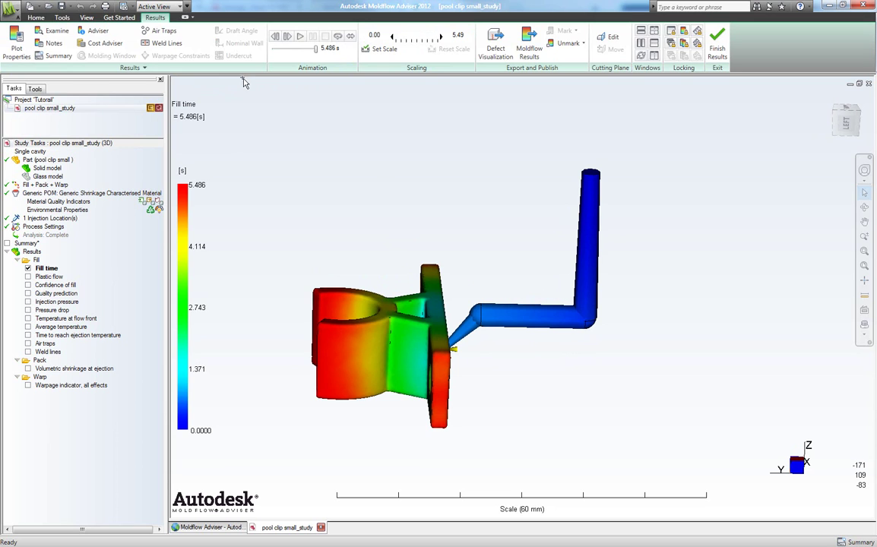
click(301, 37)
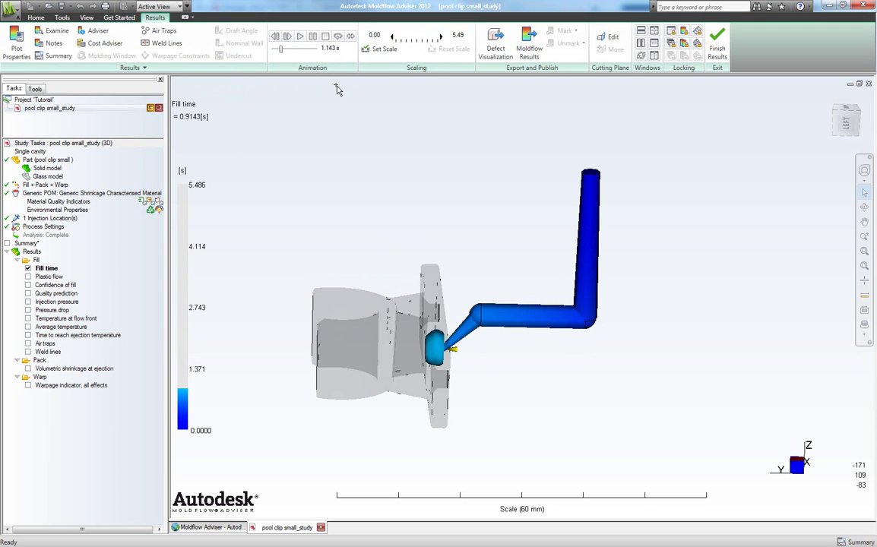
middle_drag(338, 90, 339, 112)
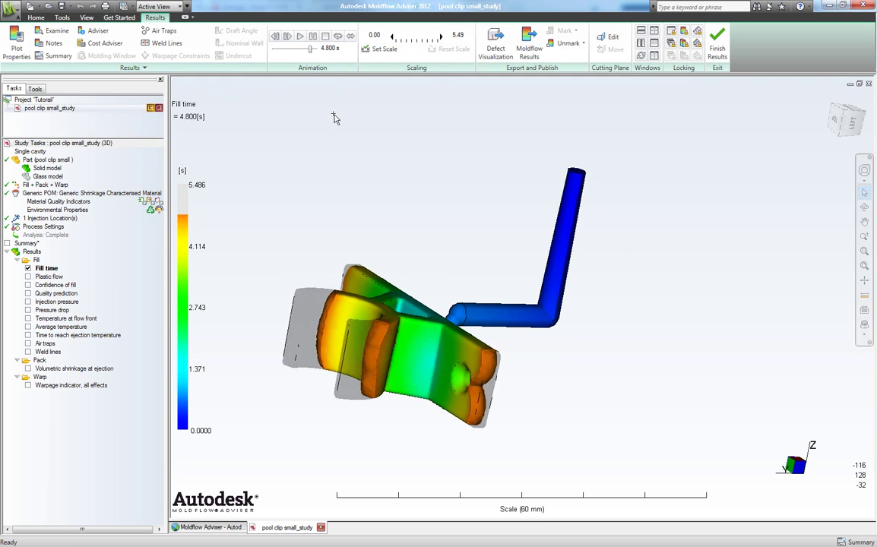
mouse_move(327, 140)
middle_down()
mouse_move(329, 157)
mouse_move(313, 173)
middle_up()
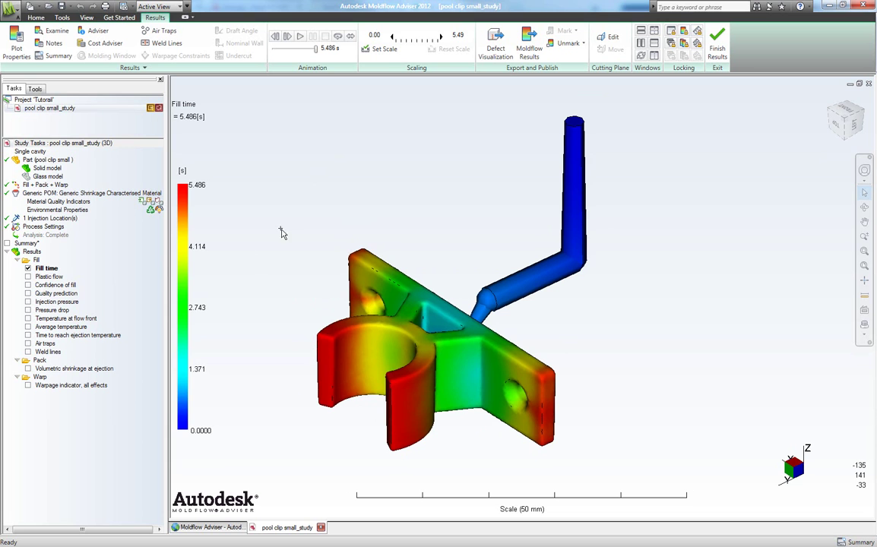
- Set the Fill time plot's animation to 99 frames and watch the smoother playback from several angles
right_click(44, 270)
click(76, 301)
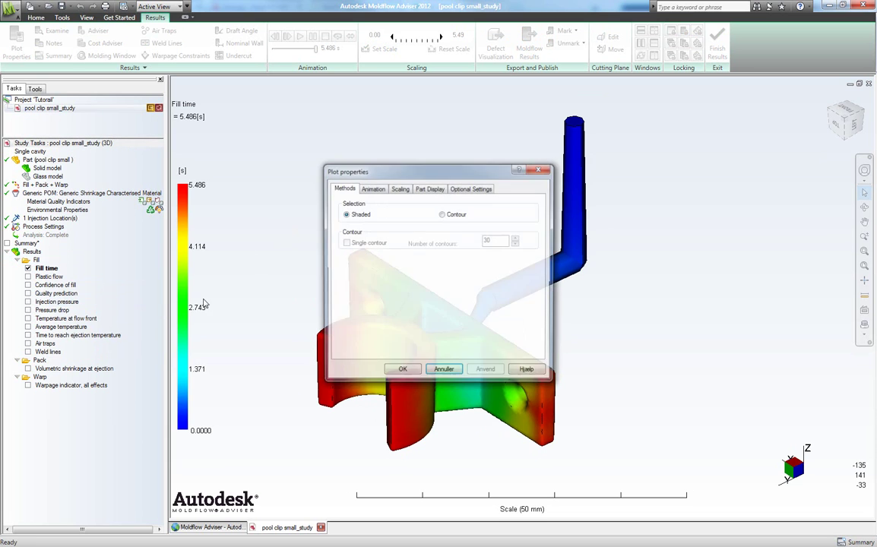
click(374, 190)
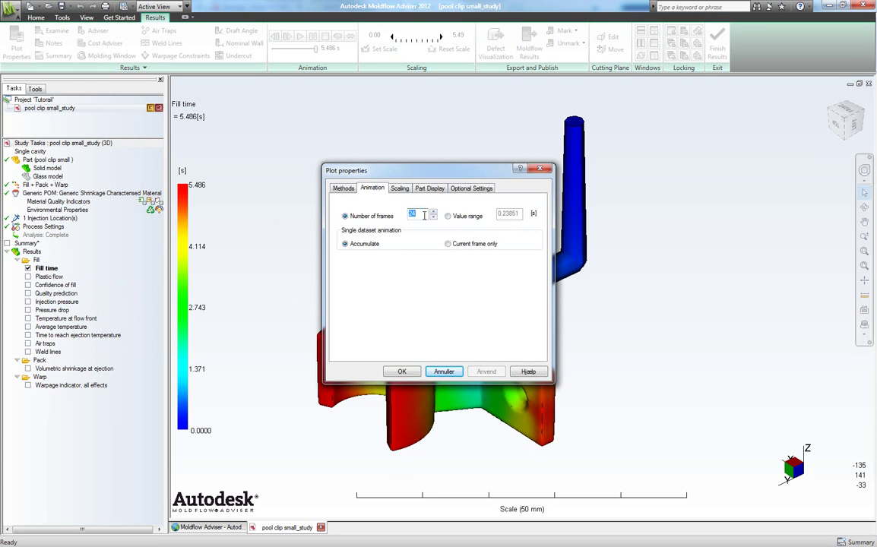
text(99)
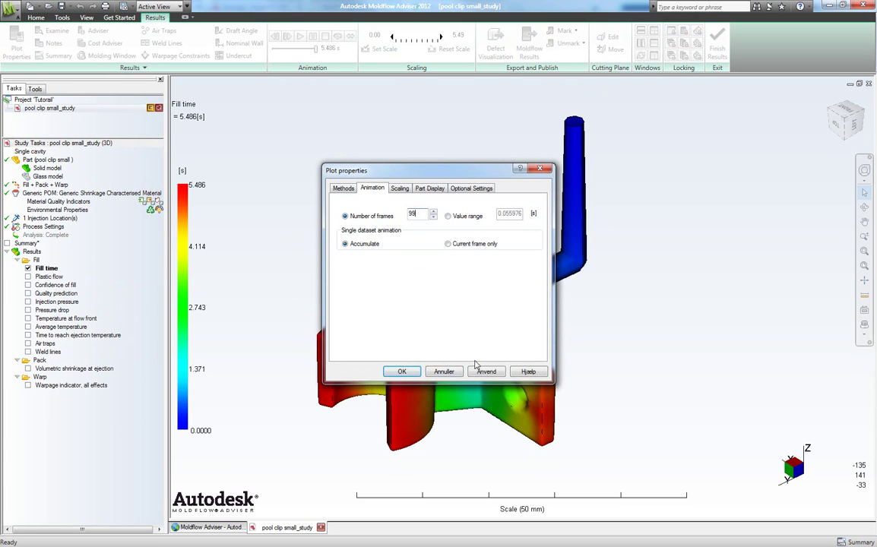
click(488, 372)
click(402, 372)
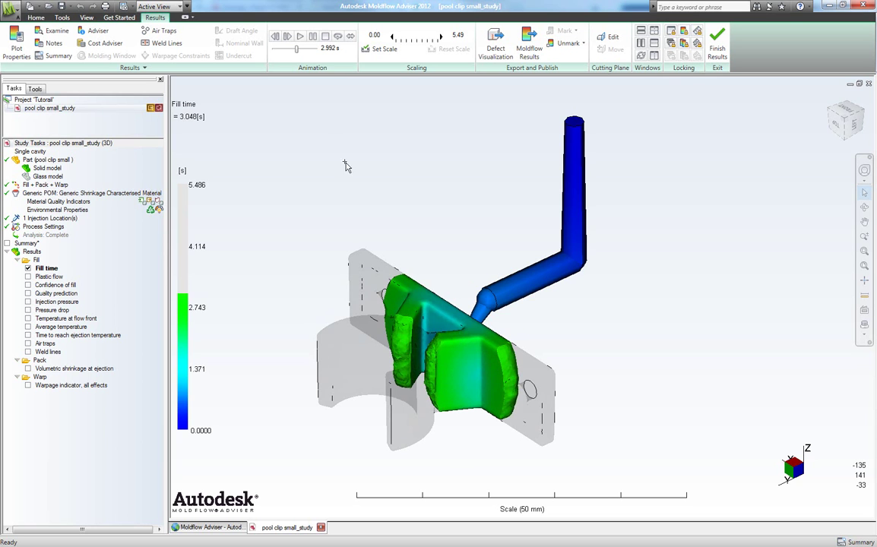
middle_drag(371, 230, 408, 336)
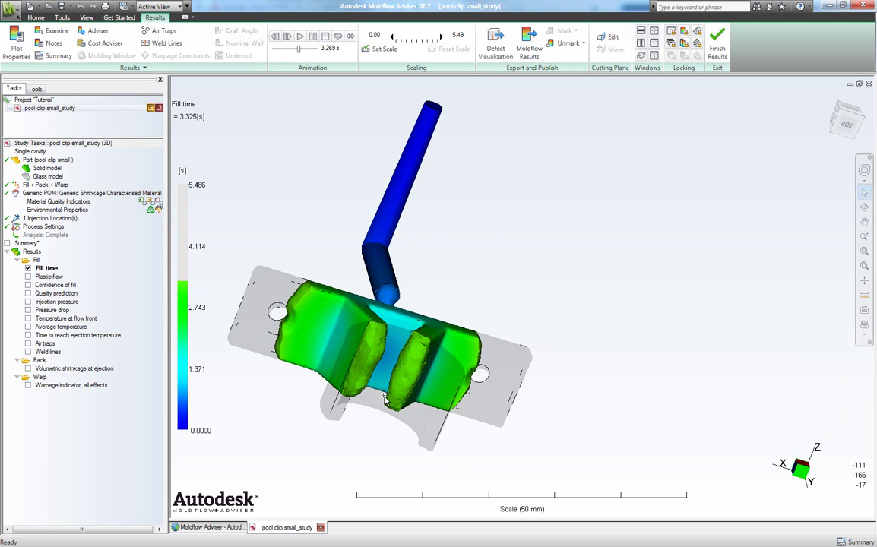
middle_drag(386, 260, 466, 262)
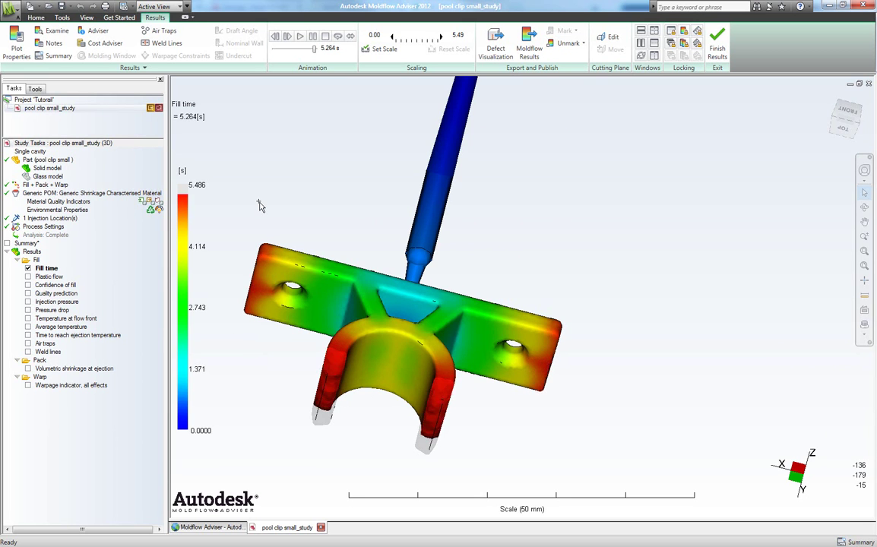
mouse_move(258, 205)
middle_down()
mouse_move(371, 202)
mouse_move(316, 202)
mouse_move(360, 199)
mouse_move(391, 253)
middle_up()
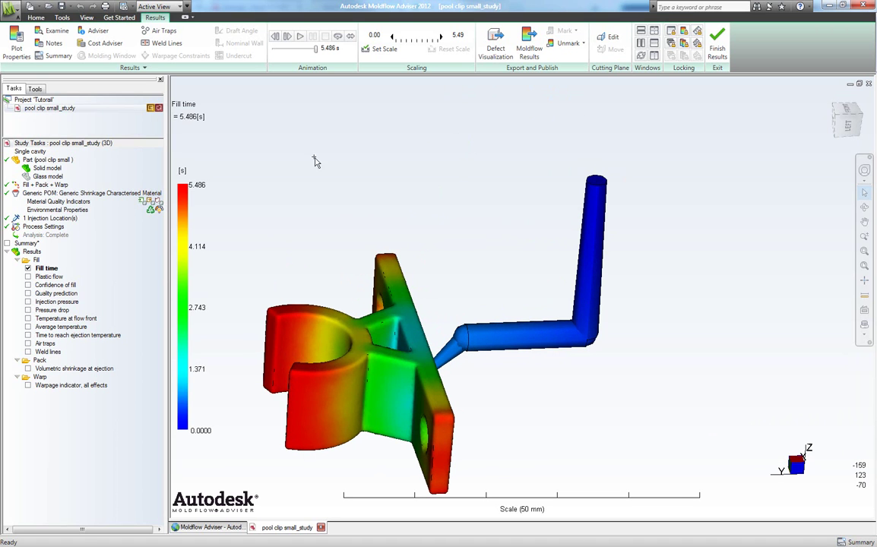
- Hide the gates and runner system in Object Visibility, leaving only the clip at 0.719–5.486 s
click(87, 16)
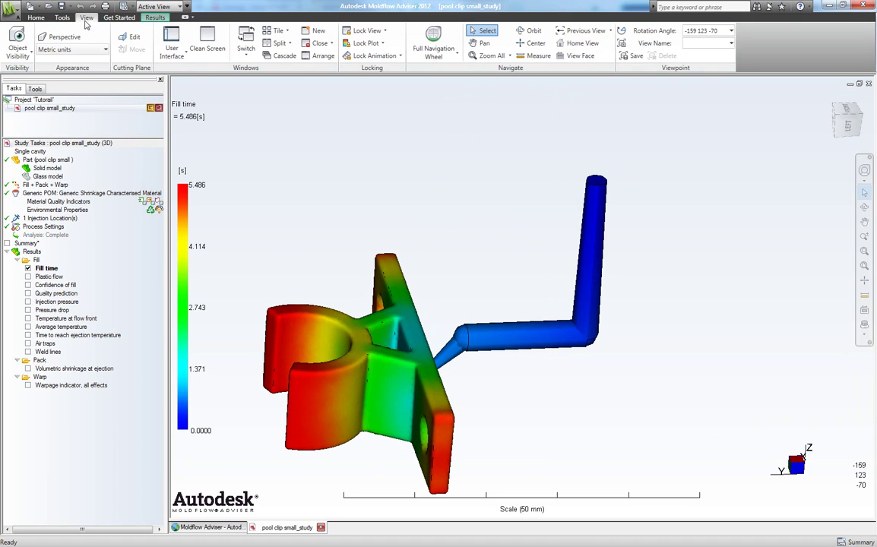
click(27, 58)
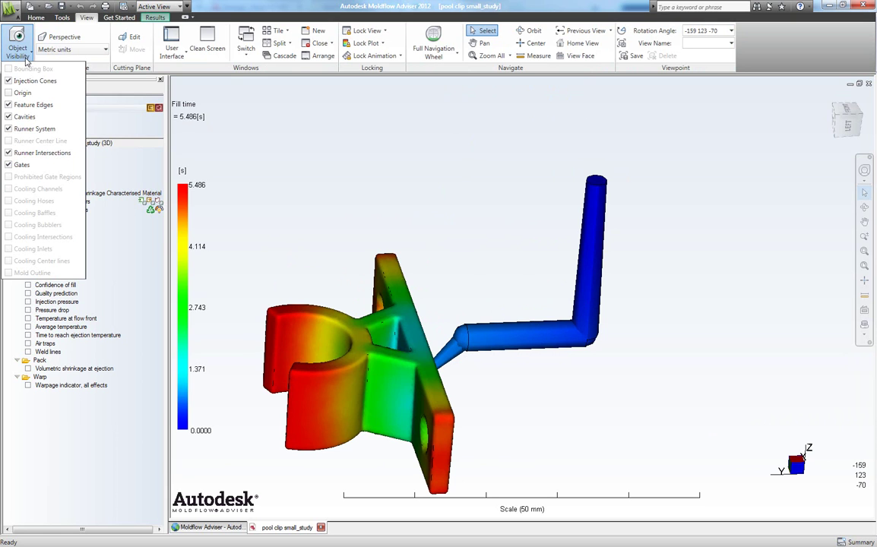
click(6, 165)
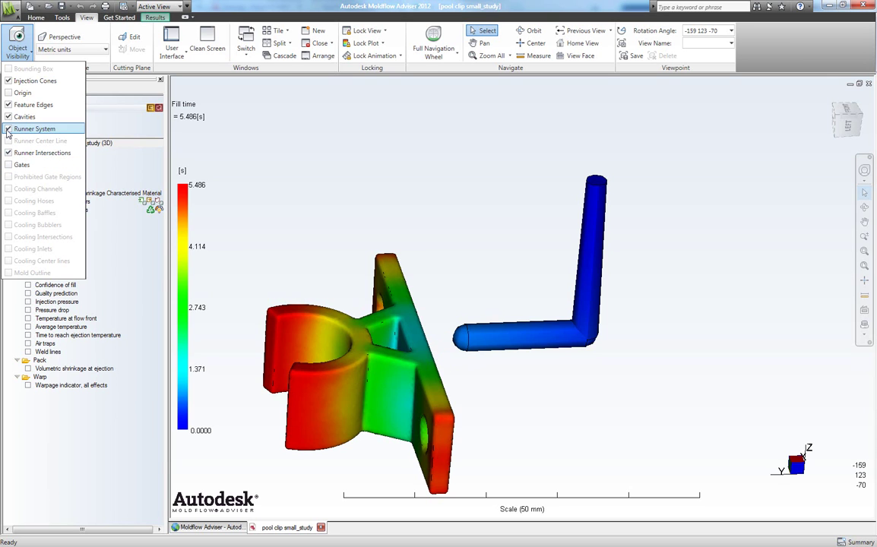
click(450, 167)
middle_drag(450, 167, 423, 178)
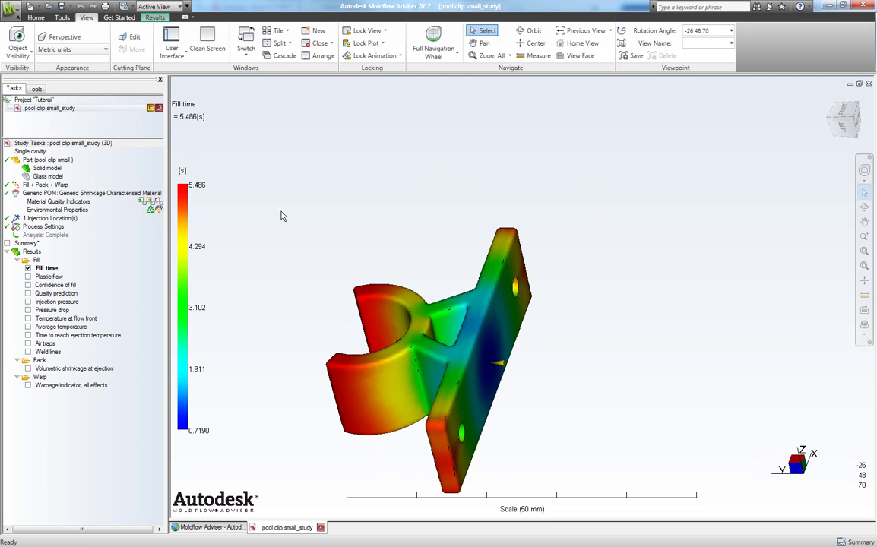
- Show the Time to reach ejection temperature result, ranging 11.40–33.83 s
middle_drag(189, 233, 357, 232)
right_click(31, 339)
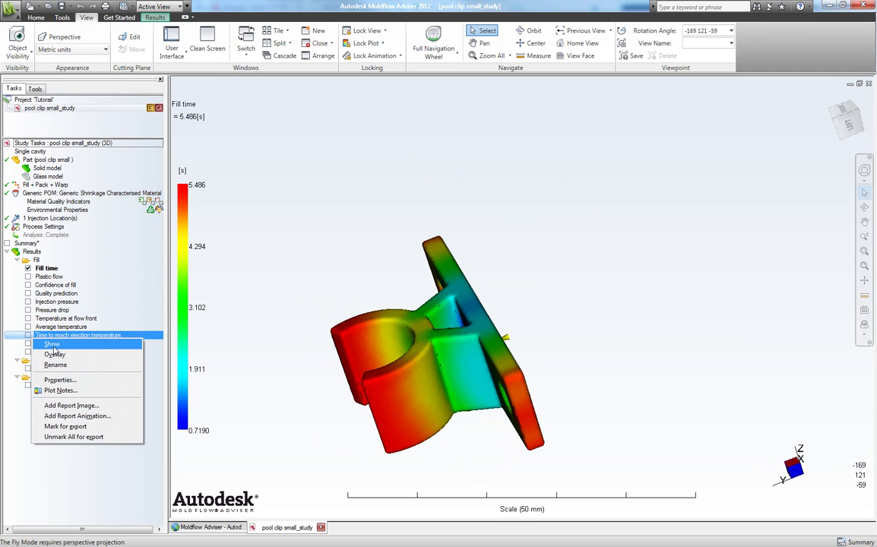
click(51, 346)
mouse_move(365, 258)
middle_down()
mouse_move(384, 227)
mouse_move(320, 174)
middle_up()
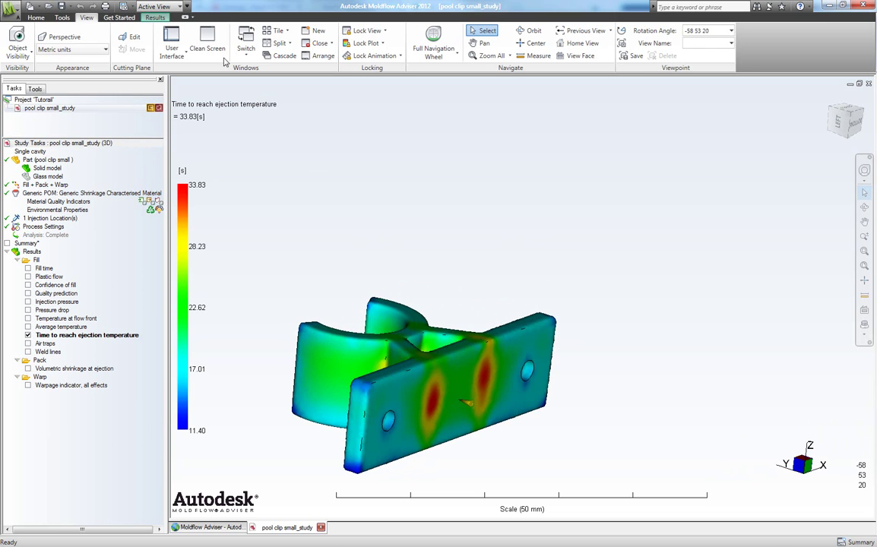
- Animate the ejection-temperature result, orbiting and enlarging the part to view its top and clip
click(155, 18)
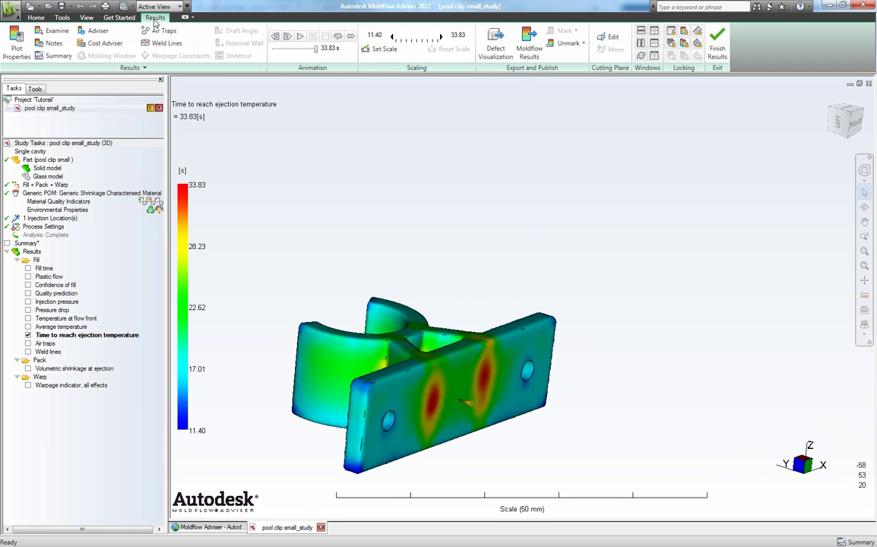
click(300, 40)
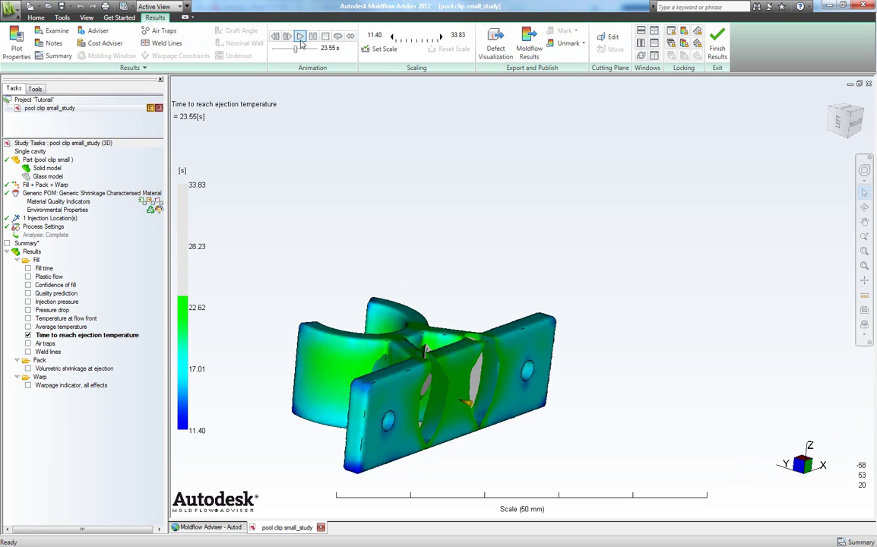
mouse_move(334, 107)
middle_down()
mouse_move(413, 131)
mouse_move(556, 355)
mouse_move(572, 348)
mouse_move(577, 327)
middle_up()
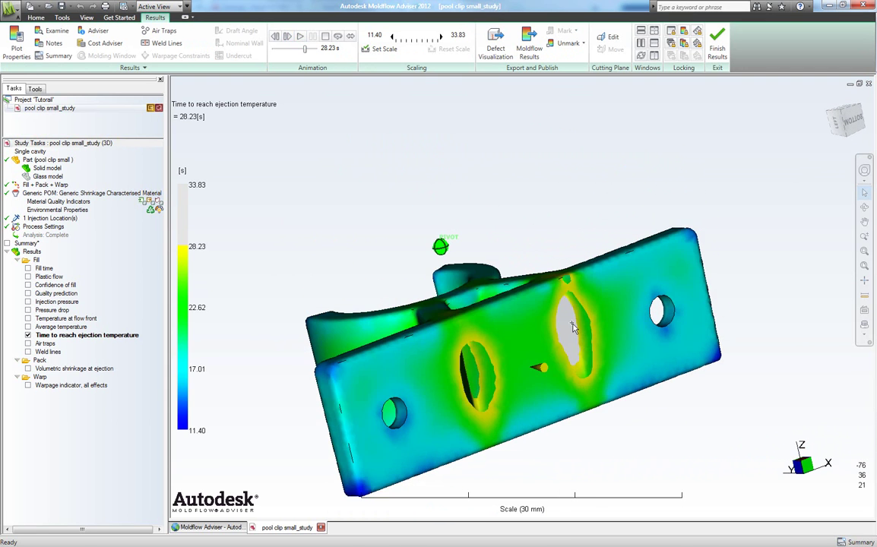
middle_drag(574, 327, 572, 335)
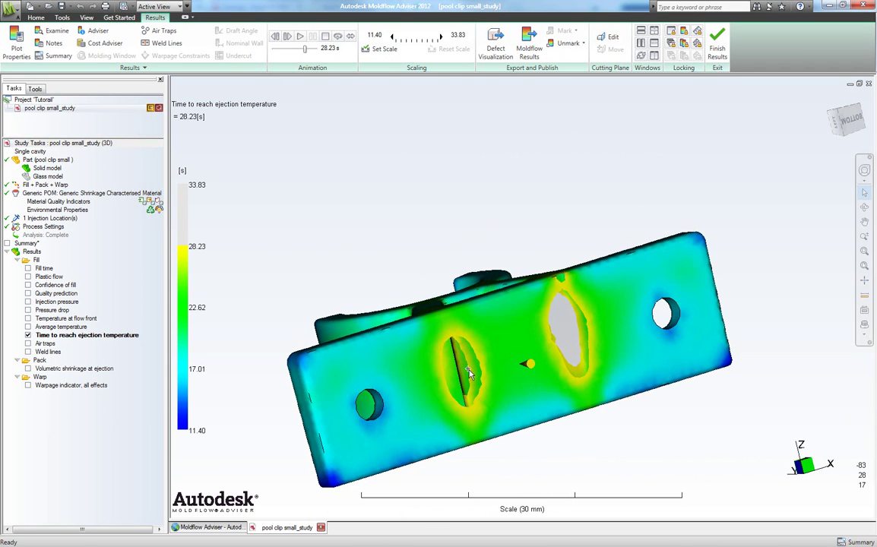
mouse_move(572, 346)
middle_down()
mouse_move(552, 200)
mouse_move(521, 296)
mouse_move(502, 322)
mouse_move(407, 352)
mouse_move(391, 333)
mouse_move(445, 353)
mouse_move(437, 366)
mouse_move(455, 336)
mouse_move(402, 304)
mouse_move(523, 289)
mouse_move(515, 235)
mouse_move(486, 175)
mouse_move(425, 114)
middle_up()
click(300, 36)
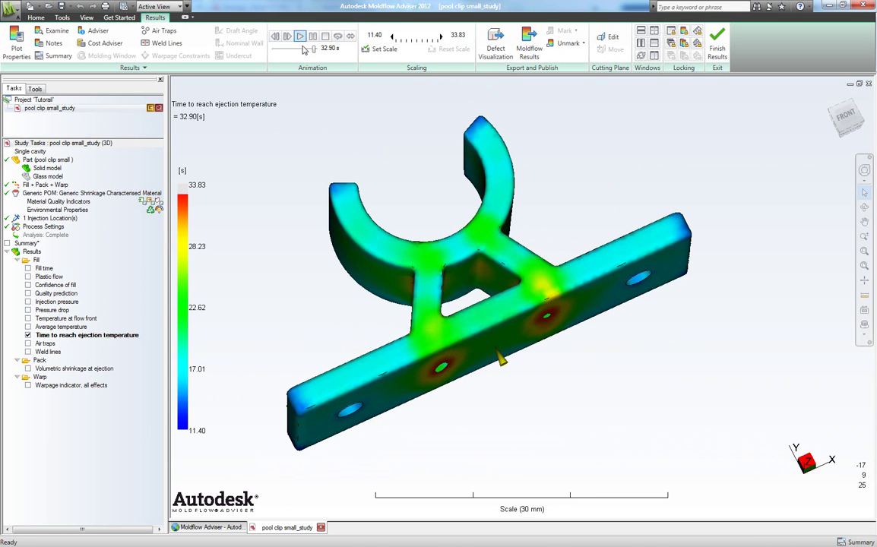
mouse_move(183, 179)
middle_down()
mouse_move(382, 186)
mouse_move(313, 181)
mouse_move(319, 190)
mouse_move(337, 180)
mouse_move(429, 176)
mouse_move(310, 243)
middle_up()
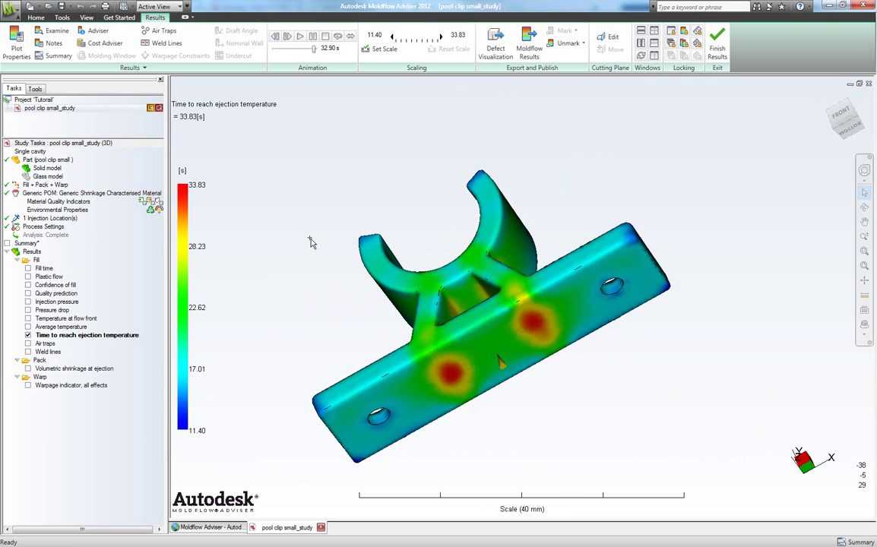
- Show Volumetric shrinkage at ejection, 3.018–14.69%, and orbit to see the clip arms
right_click(29, 371)
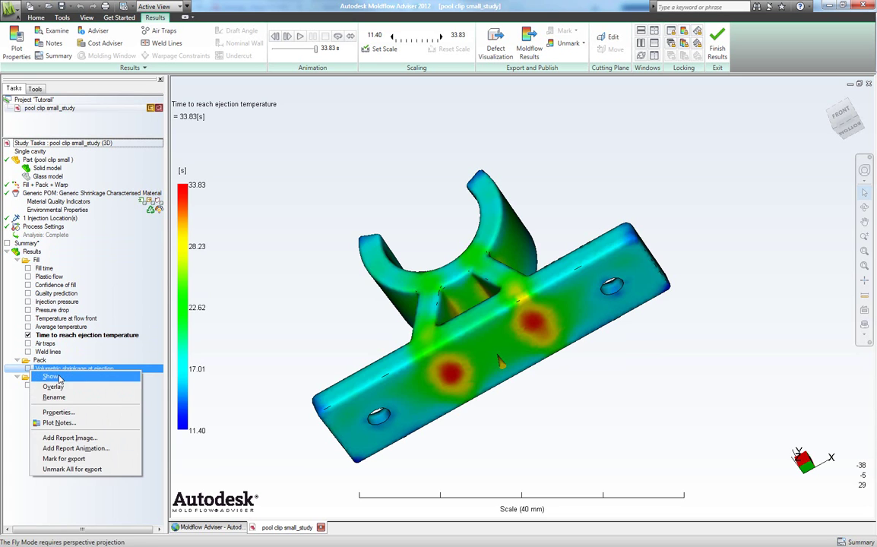
click(352, 262)
mouse_move(358, 183)
middle_down()
mouse_move(432, 145)
mouse_move(466, 143)
mouse_move(290, 171)
mouse_move(402, 349)
mouse_move(402, 323)
middle_up()
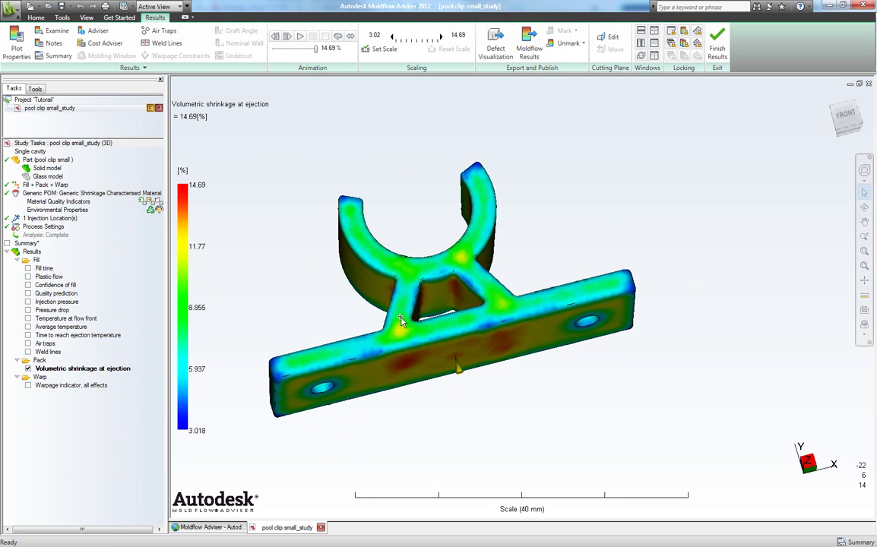
middle_drag(460, 319, 342, 304)
middle_drag(368, 214, 426, 165)
- Inspect the shrinkage plot from rear, oblique side and straight front views
mouse_move(389, 200)
middle_down()
mouse_move(390, 164)
mouse_move(446, 129)
mouse_move(498, 124)
mouse_move(413, 303)
mouse_move(438, 286)
middle_up()
middle_drag(484, 308, 579, 153)
key(ctrl+r)
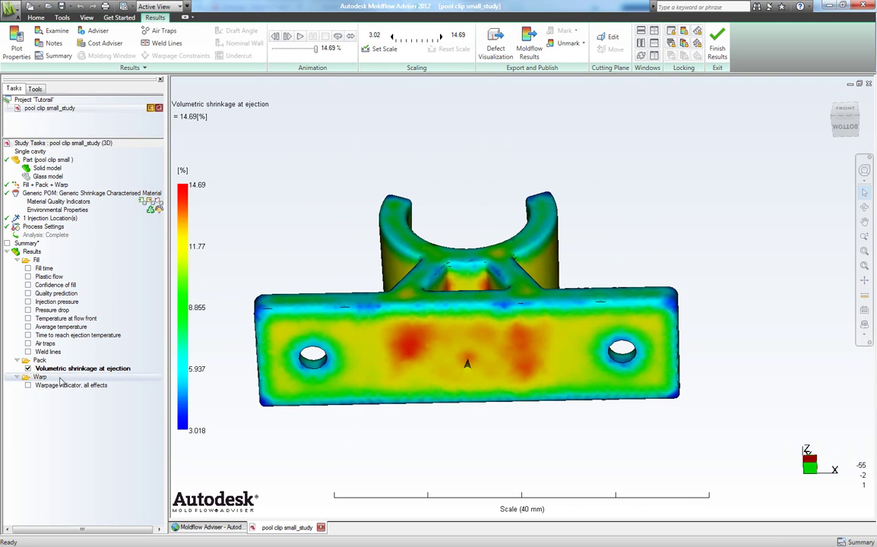
mouse_move(329, 247)
middle_down()
mouse_move(426, 198)
mouse_move(480, 155)
mouse_move(585, 165)
mouse_move(582, 155)
mouse_move(469, 145)
mouse_move(210, 363)
middle_up()
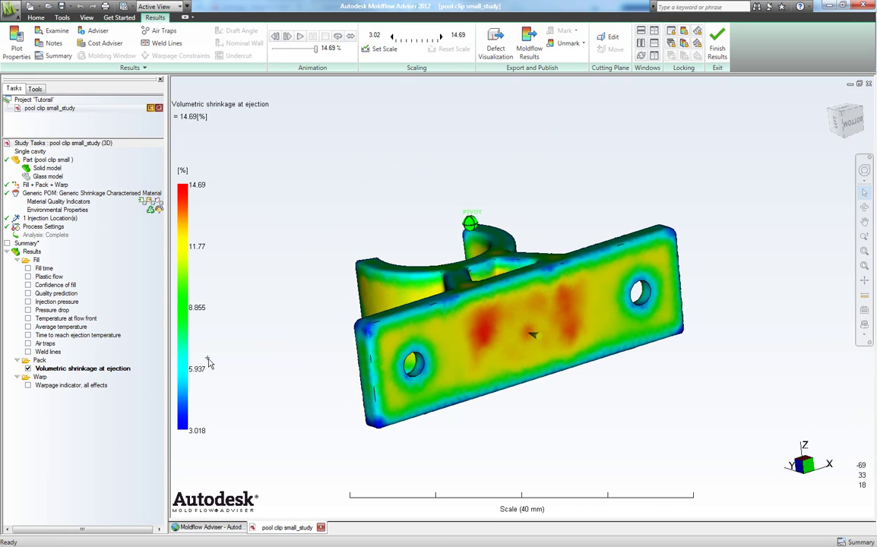
- Show the Warpage indicator (all effects) measured against a best fit reference
right_click(31, 387)
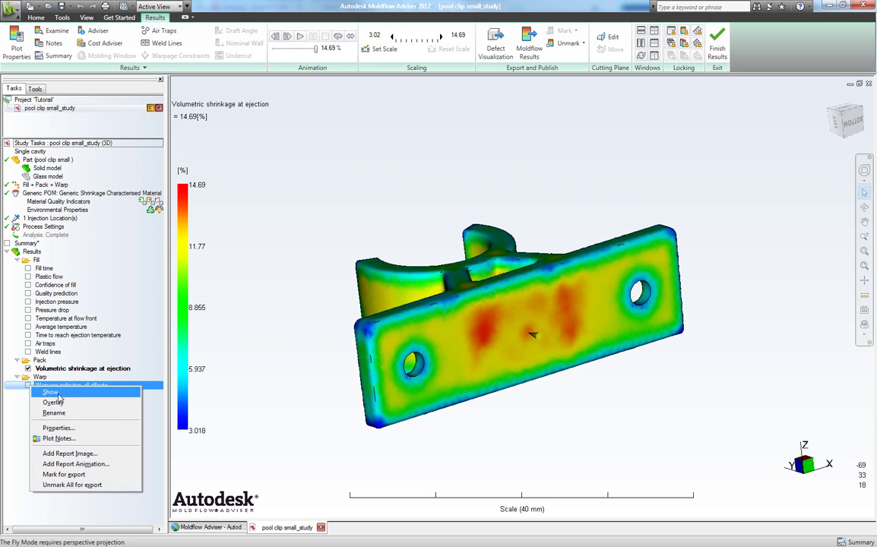
click(66, 393)
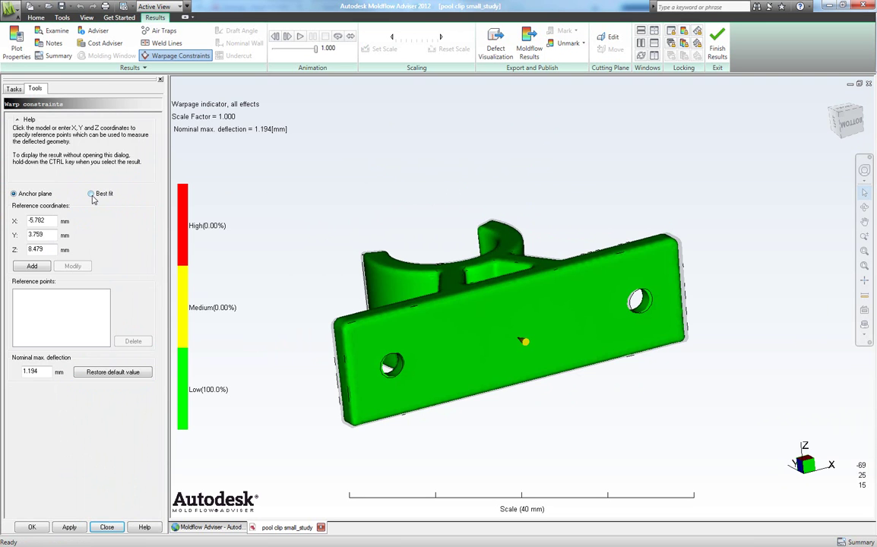
click(90, 194)
middle_drag(390, 190, 67, 372)
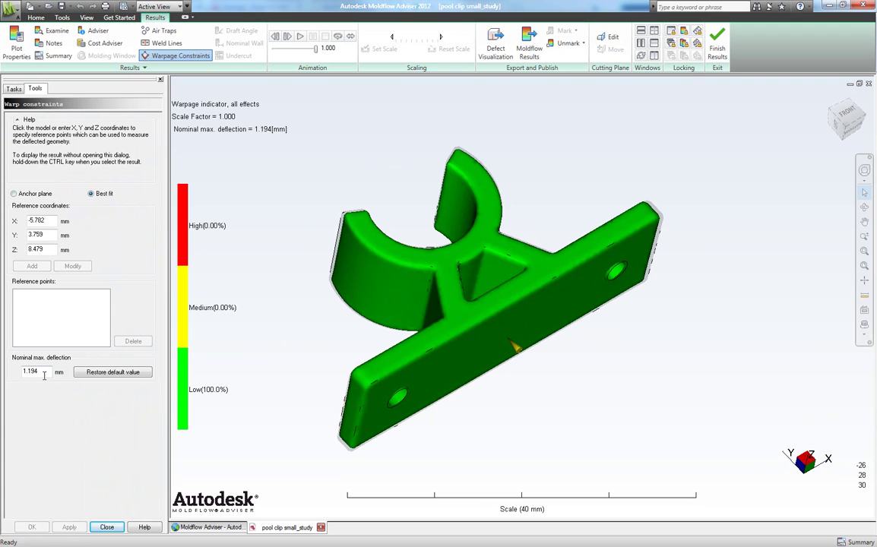
- Set nominal max. deflection to 0.5 mm, then to 0.2 mm, and apply
drag(44, 375, 22, 373)
text(0.5)
key(Return)
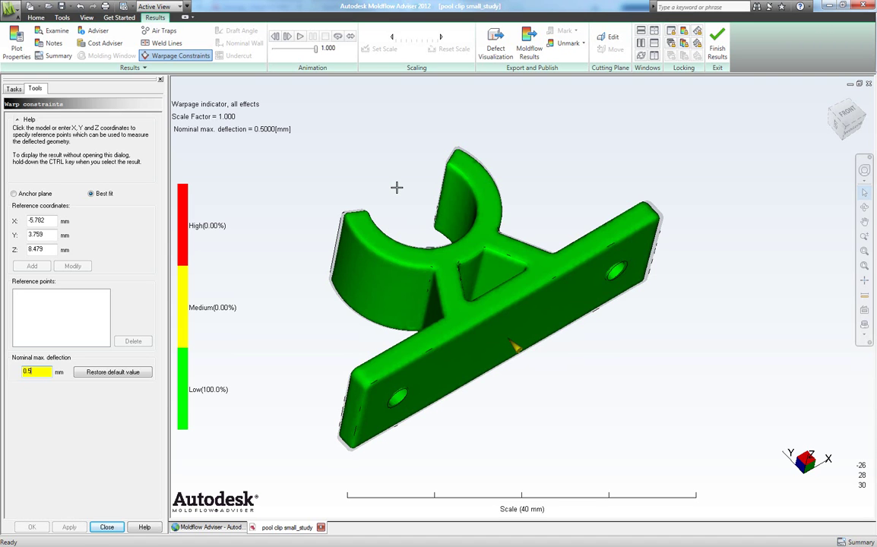
middle_drag(667, 164, 313, 184)
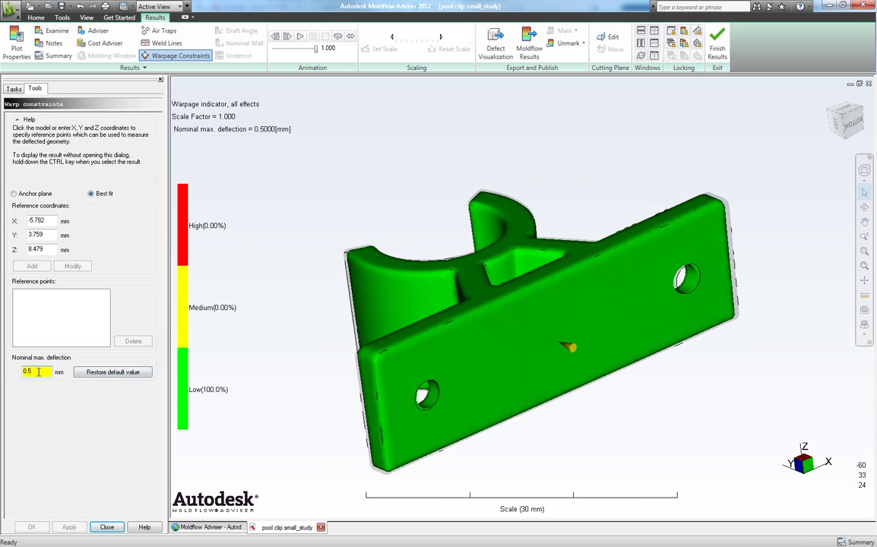
text(.)
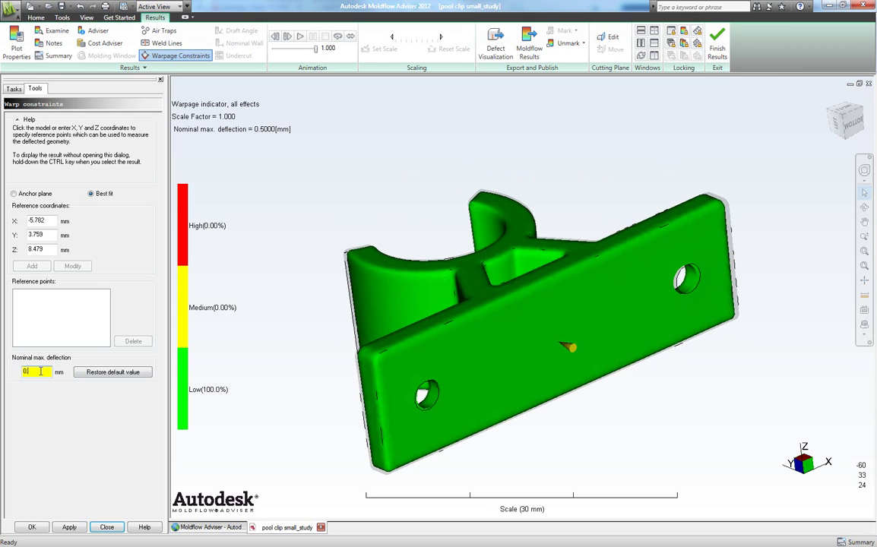
click(68, 528)
- Change nominal max. deflection to 0.1 mm, giving 18.2% High, 31.4% Medium, 50.4% Low
mouse_move(332, 217)
middle_down()
mouse_move(362, 235)
mouse_move(335, 229)
mouse_move(176, 318)
middle_up()
double_click(40, 371)
text(0.1)
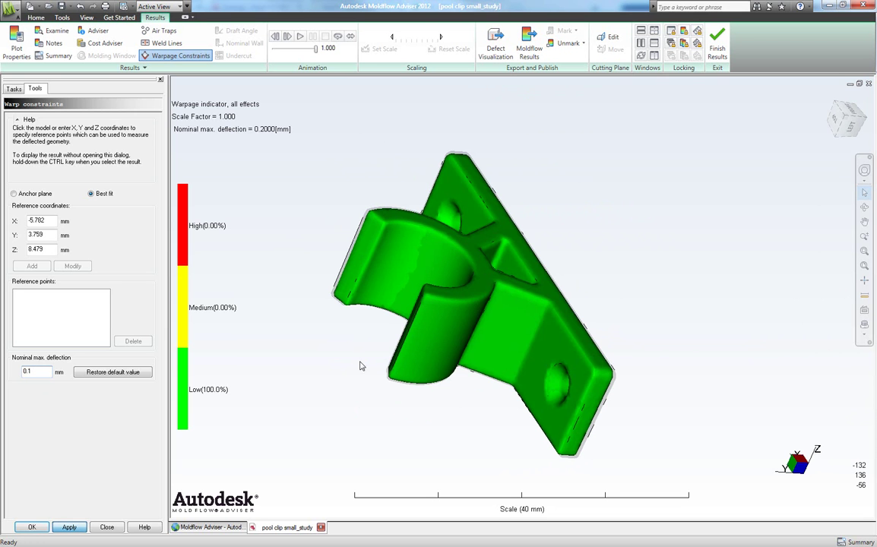
mouse_move(325, 326)
middle_down()
mouse_move(464, 327)
mouse_move(460, 289)
mouse_move(487, 278)
mouse_move(481, 254)
mouse_move(466, 275)
mouse_move(460, 244)
mouse_move(494, 160)
mouse_move(315, 222)
mouse_move(425, 218)
mouse_move(435, 232)
middle_up()
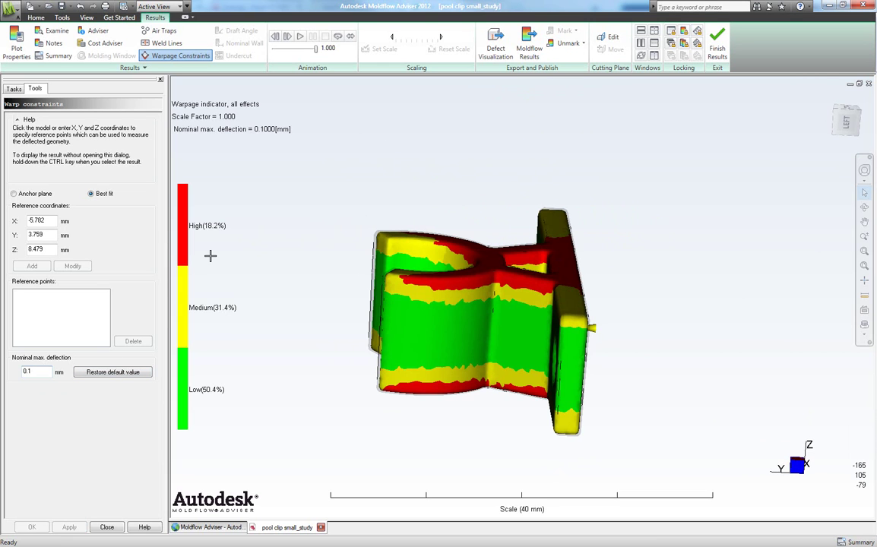
mouse_move(252, 233)
middle_down()
mouse_move(327, 166)
mouse_move(366, 145)
mouse_move(128, 544)
middle_up()
- Close the warp constraints and show the Summary report's Fill results below the model
click(106, 528)
middle_drag(244, 287, 164, 272)
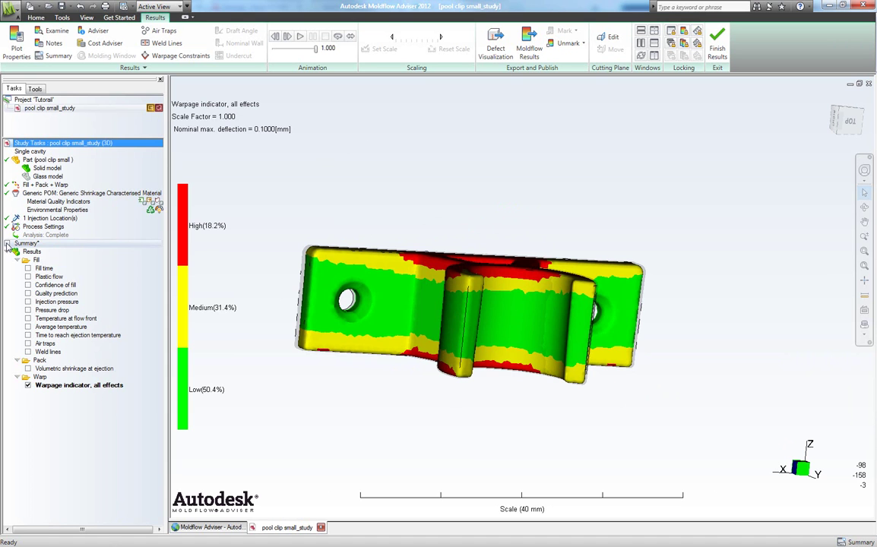
right_click(23, 244)
click(32, 252)
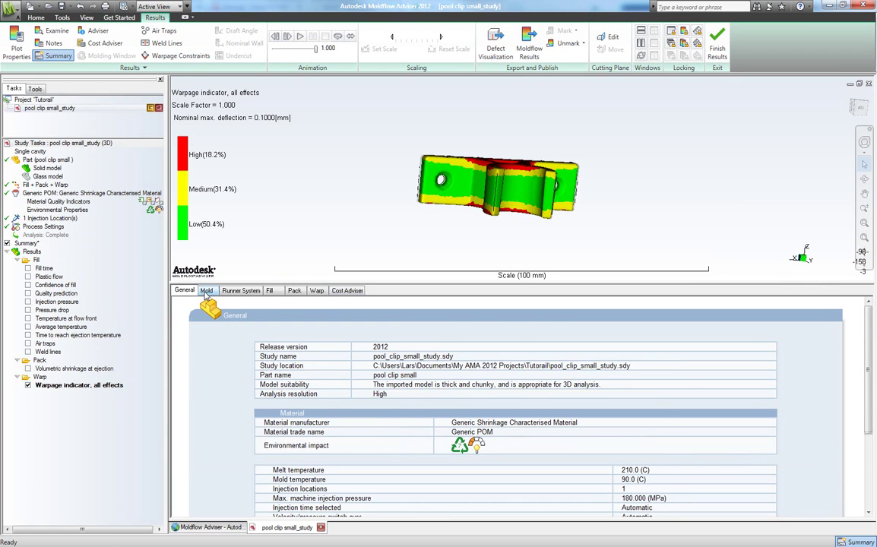
click(269, 290)
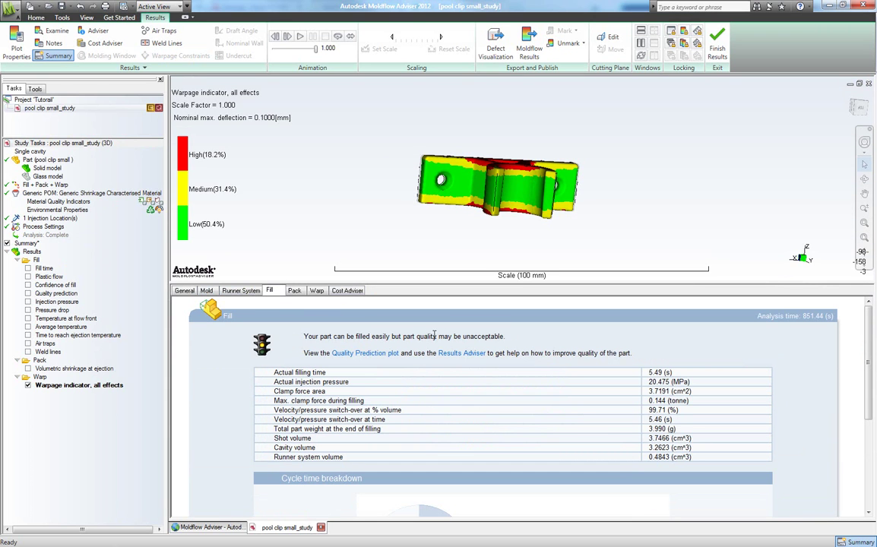
- Orbit the part to a side view and enlarge the model view above the report
mouse_move(524, 251)
middle_down()
mouse_move(532, 228)
mouse_move(608, 213)
mouse_move(629, 190)
mouse_move(621, 158)
mouse_move(590, 136)
mouse_move(525, 121)
mouse_move(541, 167)
mouse_move(407, 268)
middle_up()
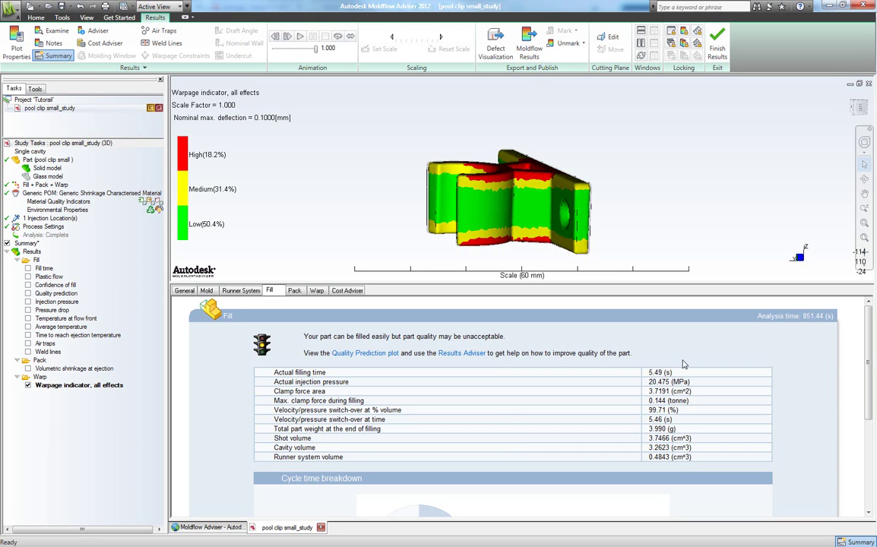
middle_drag(532, 228, 454, 128)
drag(485, 283, 487, 388)
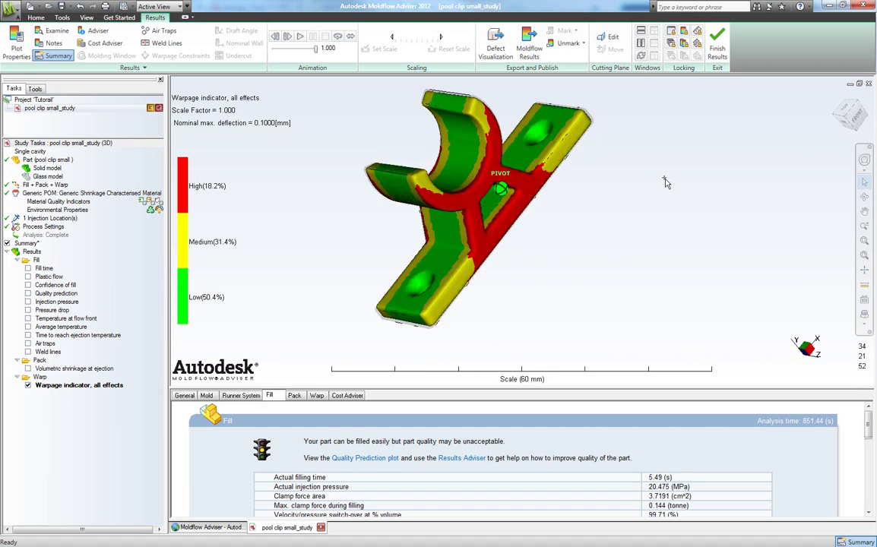